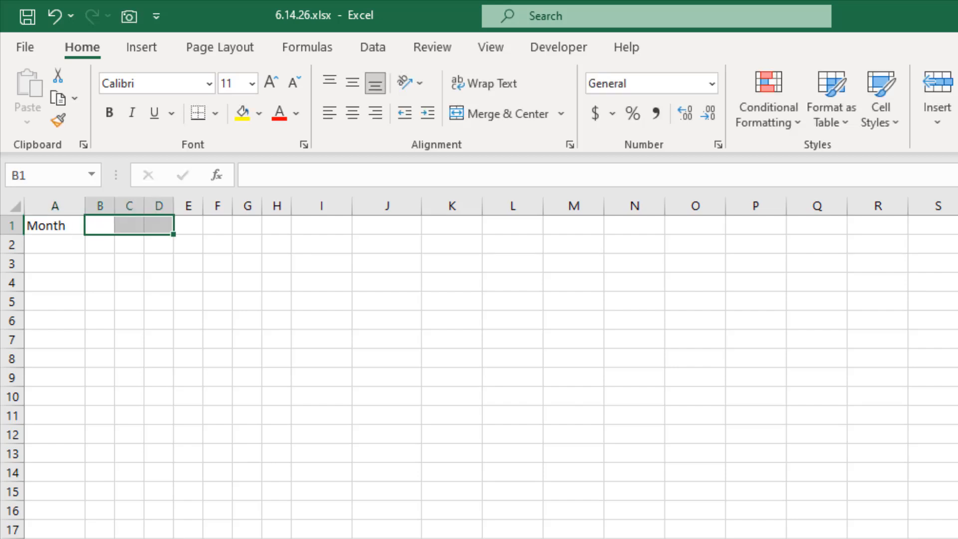
Step: Merge and center cells B1:D1 and set their data validation to allow a list
click(498, 115)
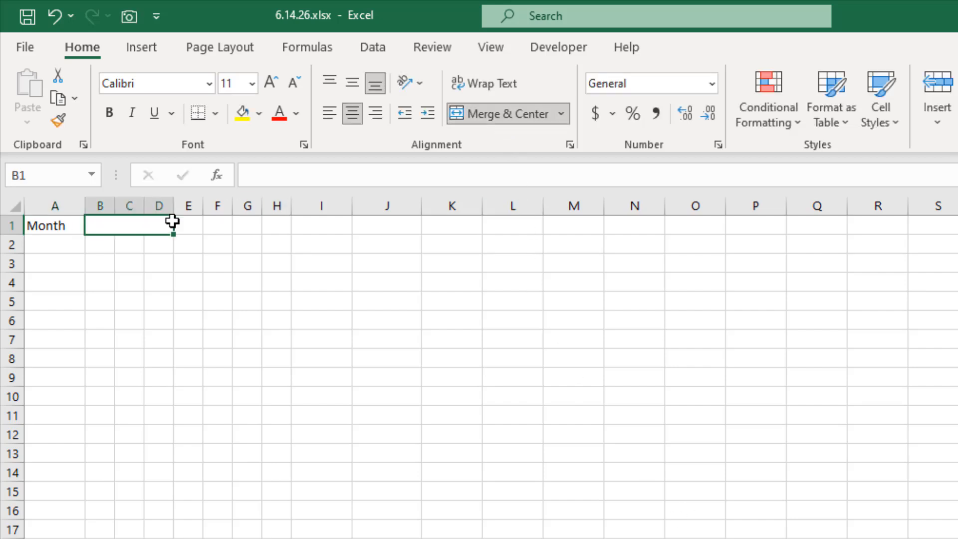
click(367, 46)
click(798, 115)
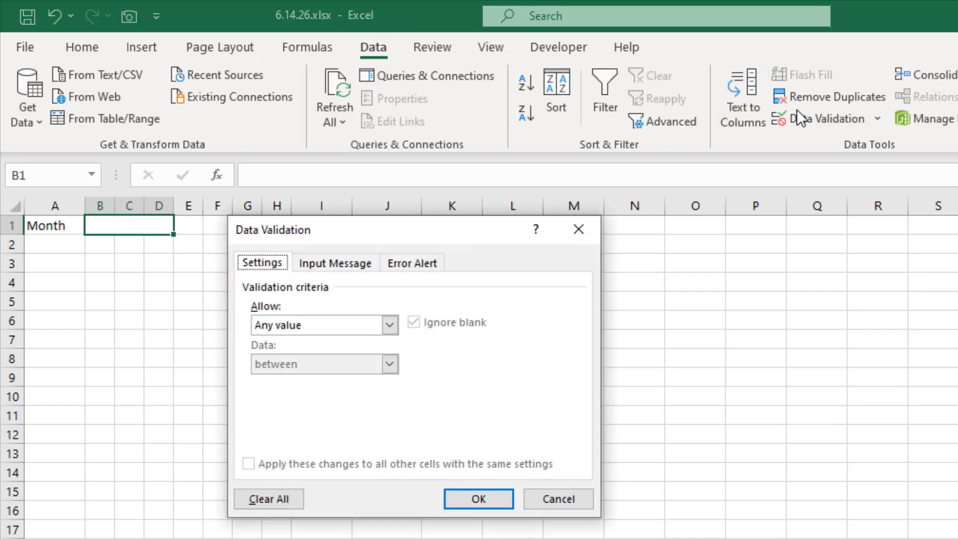
click(390, 325)
click(313, 380)
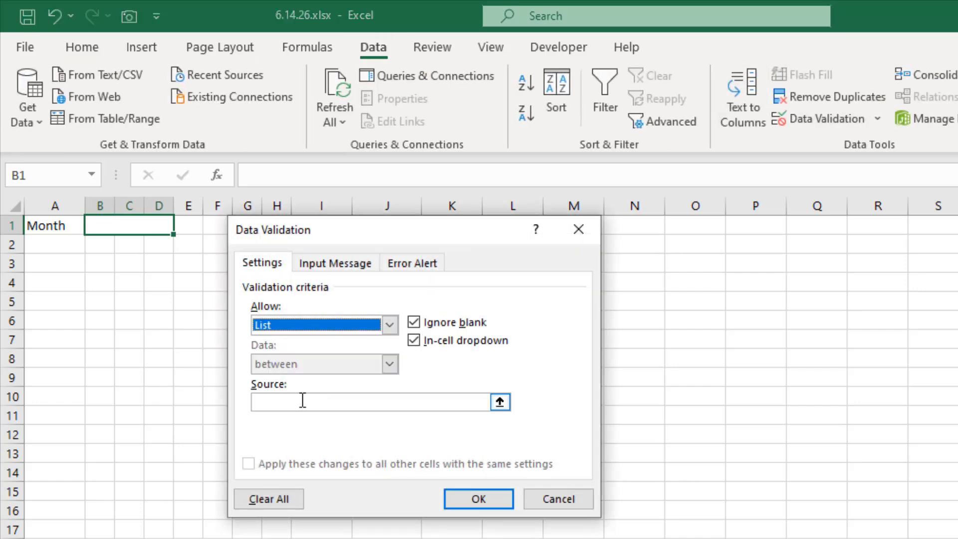
Step: Enter the comma-separated months January through December as the list source, apply the validation and check the dropdown in B1
click(302, 401)
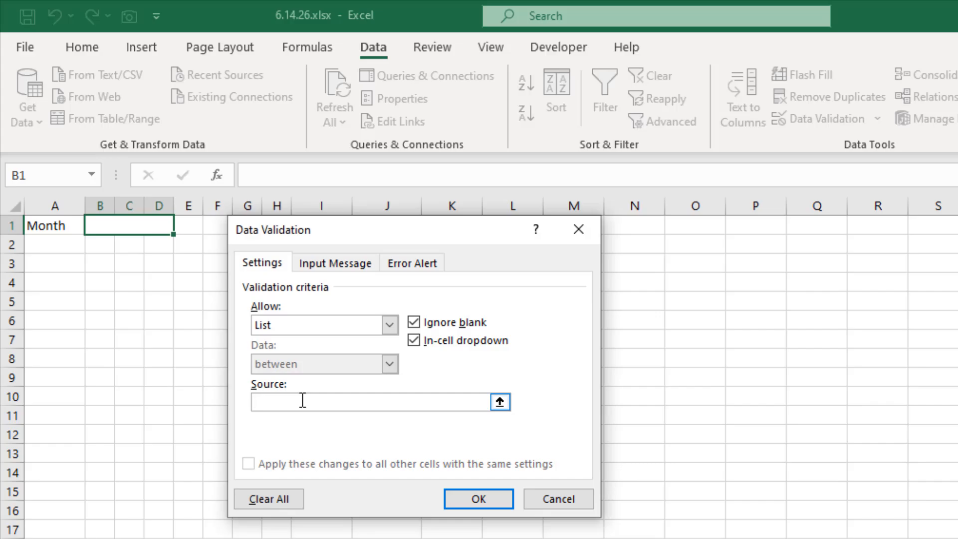
text(January,February)
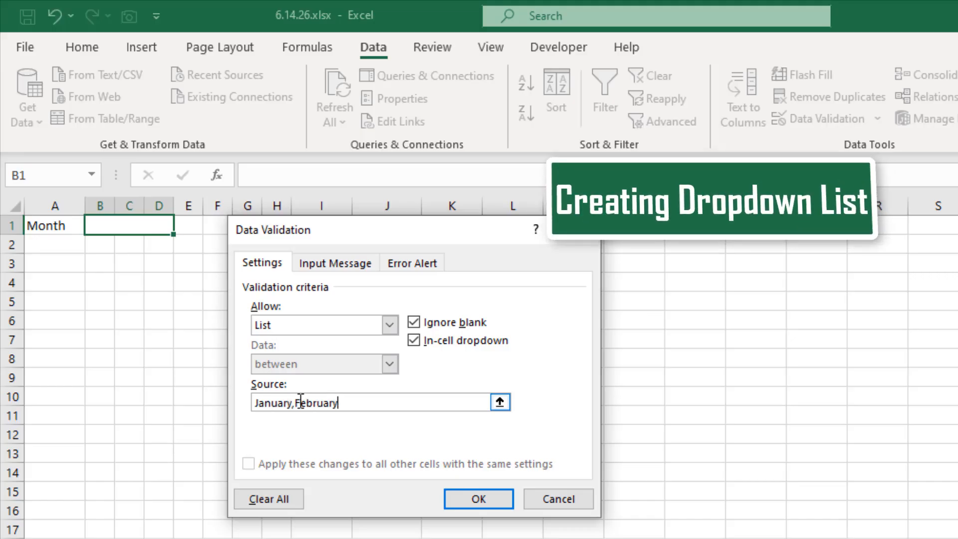
text(,March,April,M)
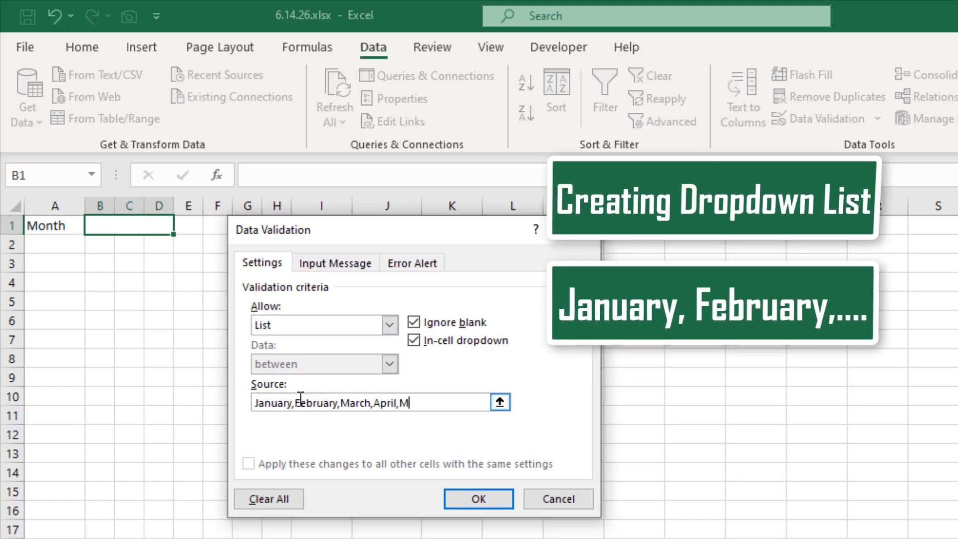
text(ay,June,July,)
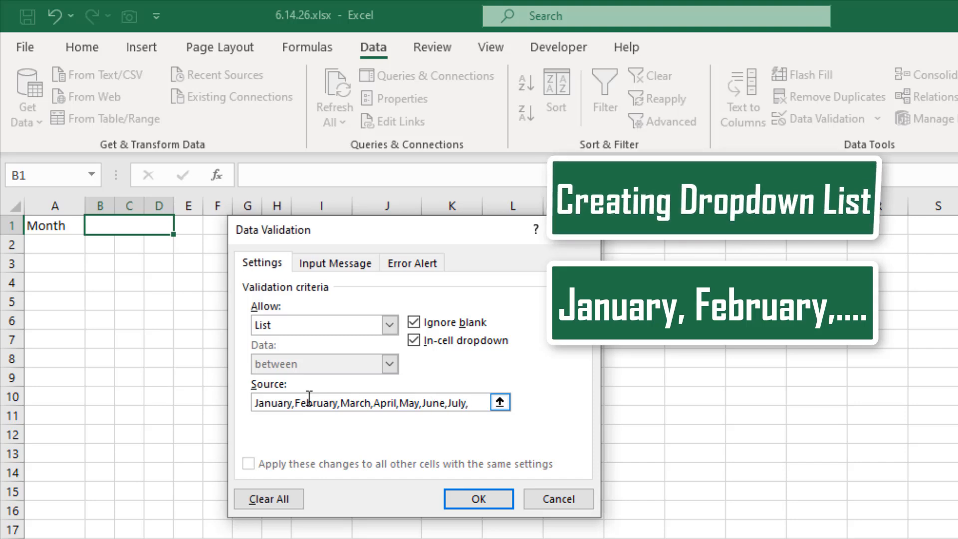
text(August,September,Octo)
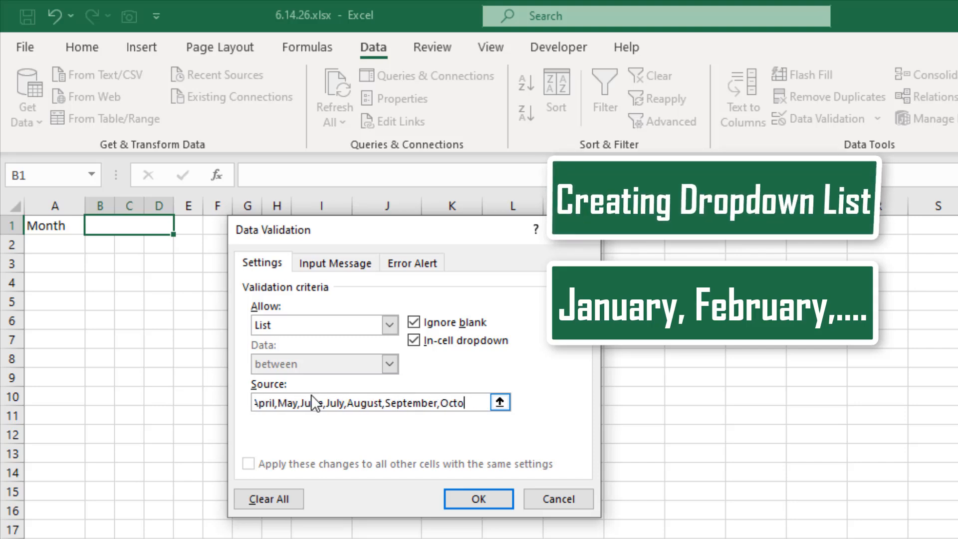
text(ber,November,D)
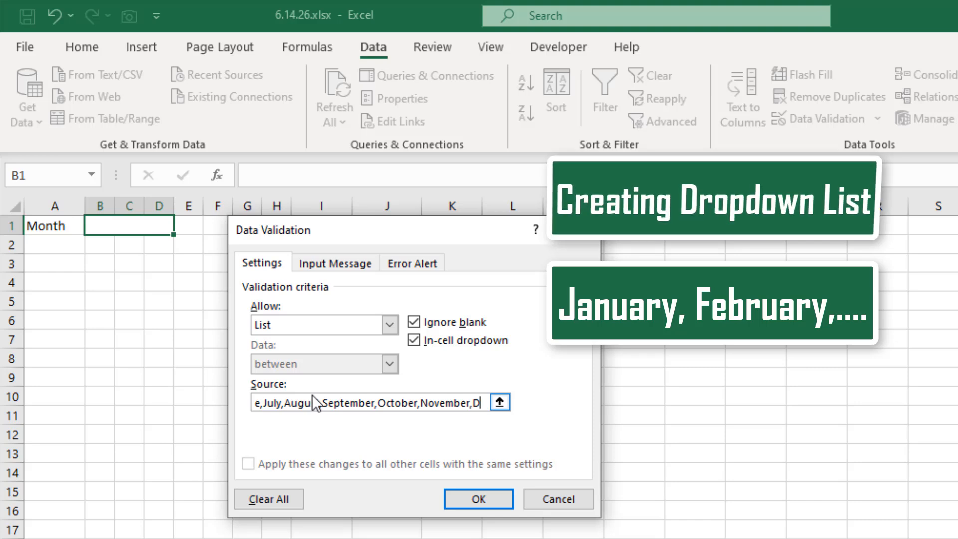
text(ecember)
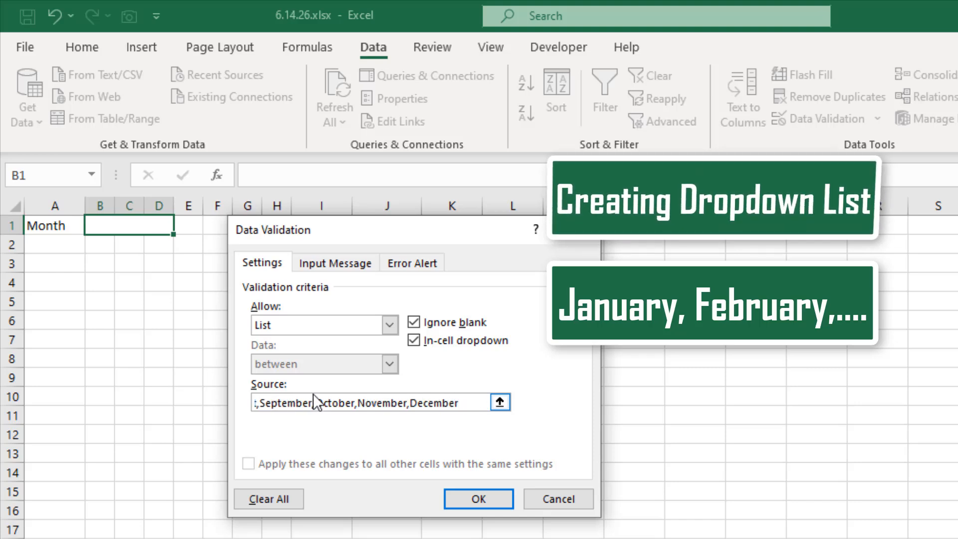
click(489, 501)
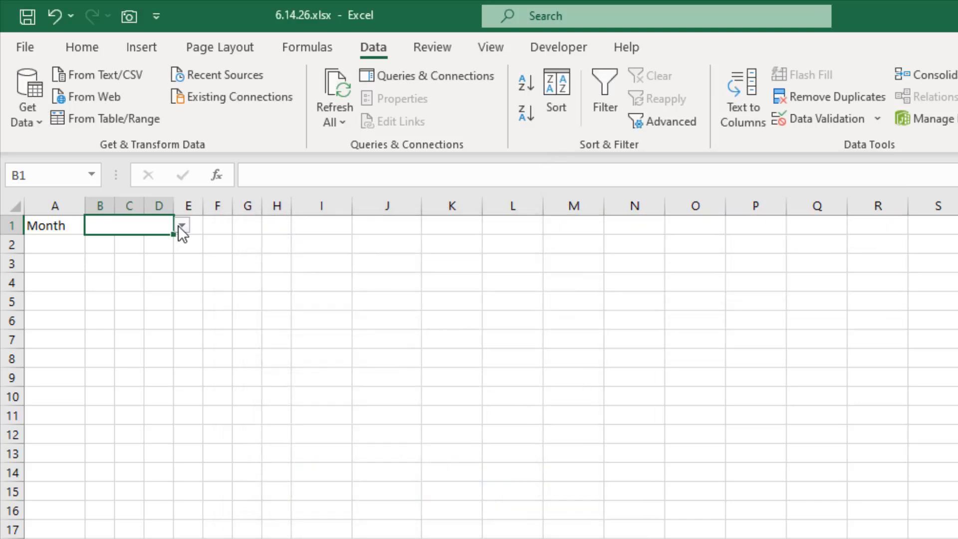
click(179, 225)
click(178, 226)
Step: Label A2 as Year and enter 2026 beside it in the merged and centered cells B2:D2
click(34, 241)
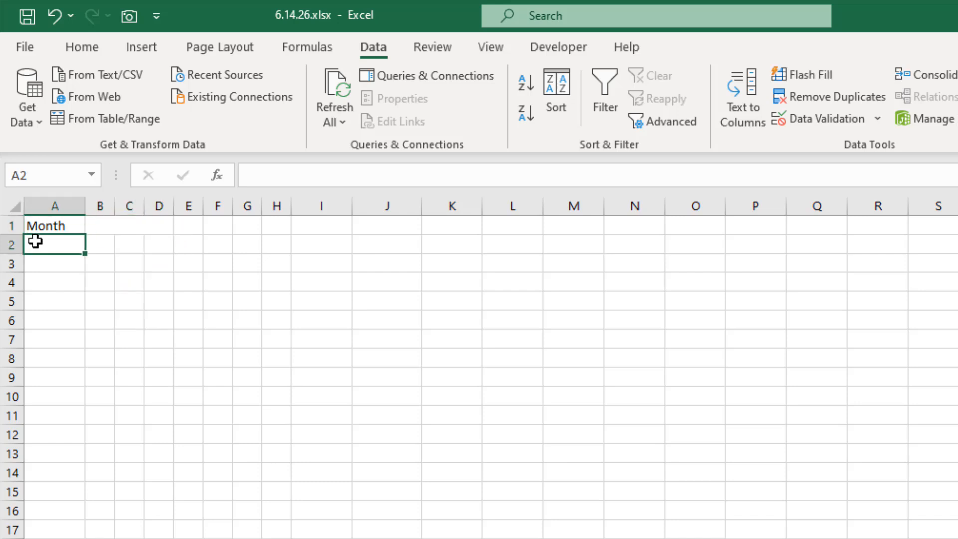
text(Ye)
key(Tab)
key(shift+Right)
key(shift+Right)
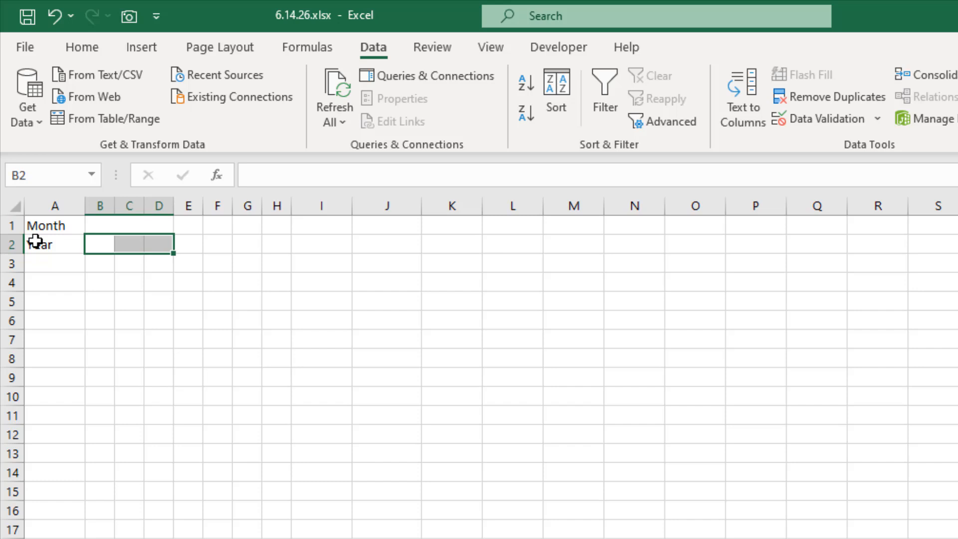
click(82, 46)
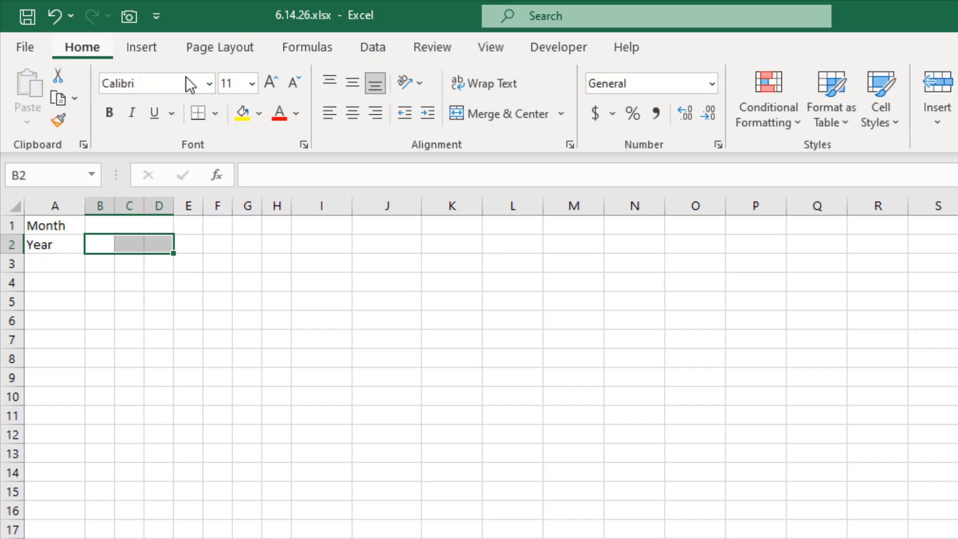
click(529, 109)
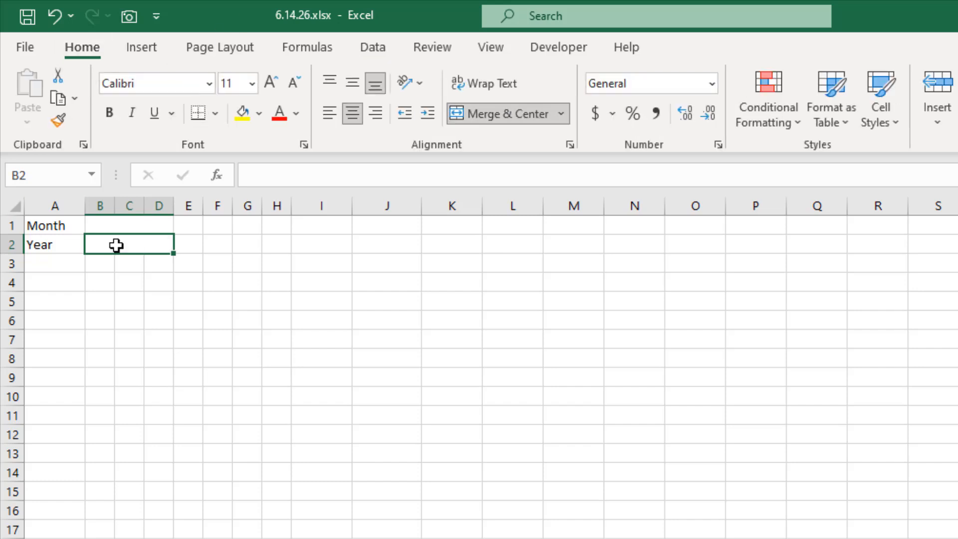
text(2026)
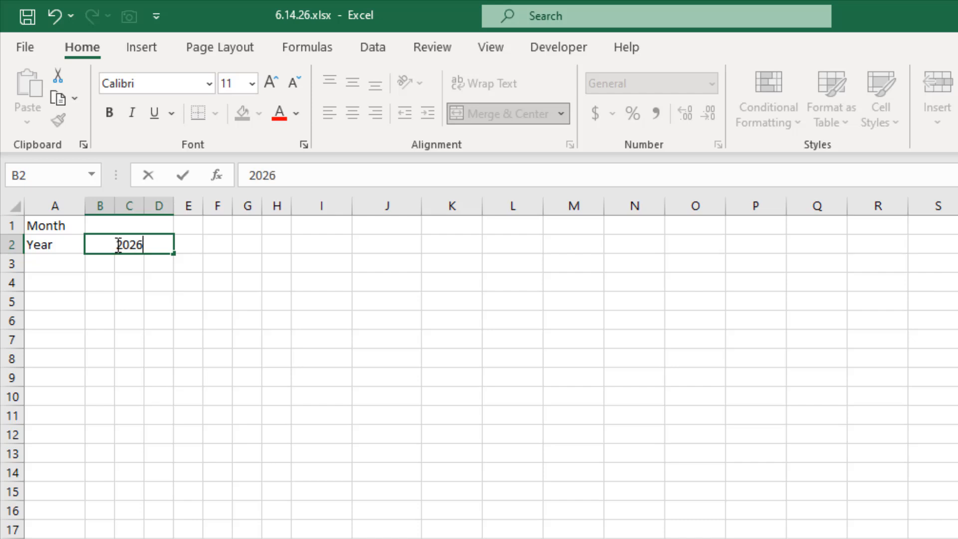
Step: Choose June from the month dropdown in B1
click(111, 223)
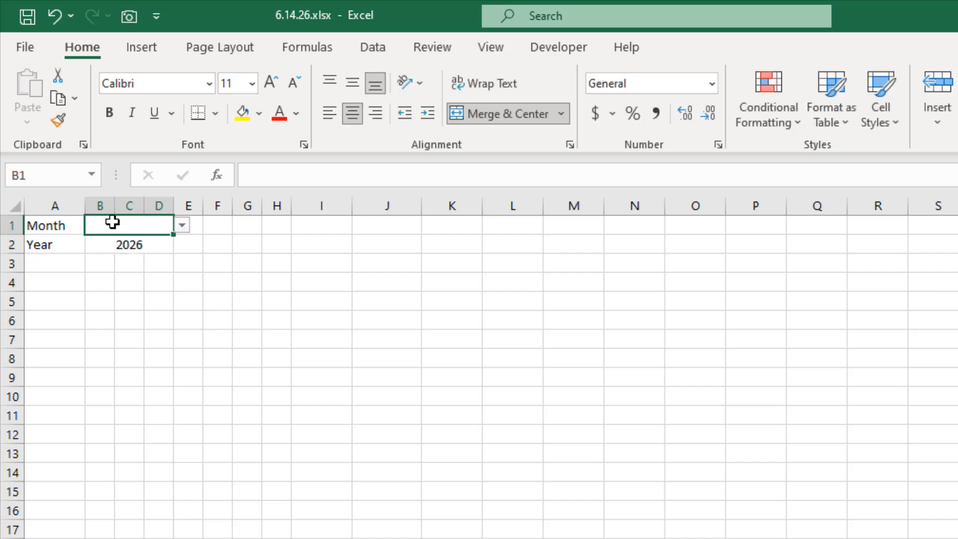
click(179, 229)
click(131, 302)
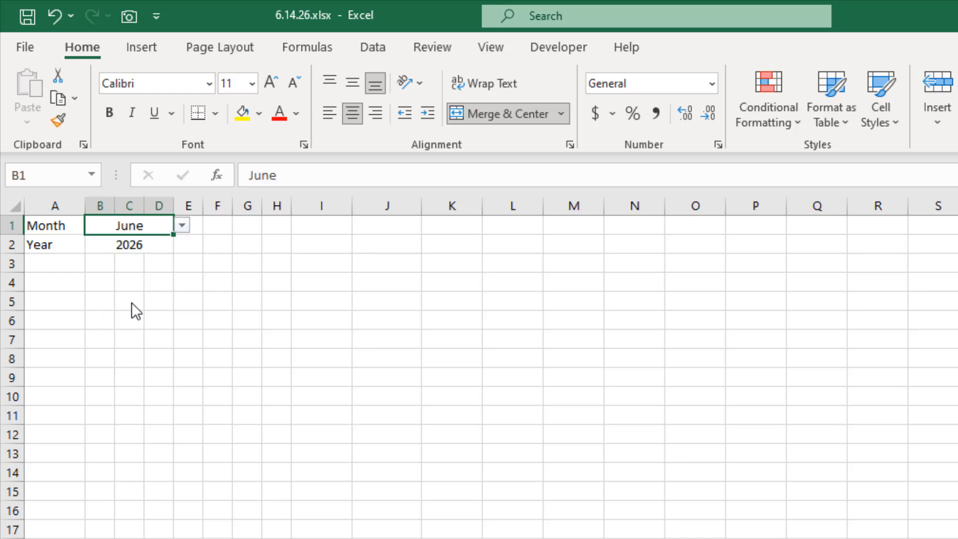
Step: Apply all borders to the range B5:H11 to form the calendar grid
click(97, 282)
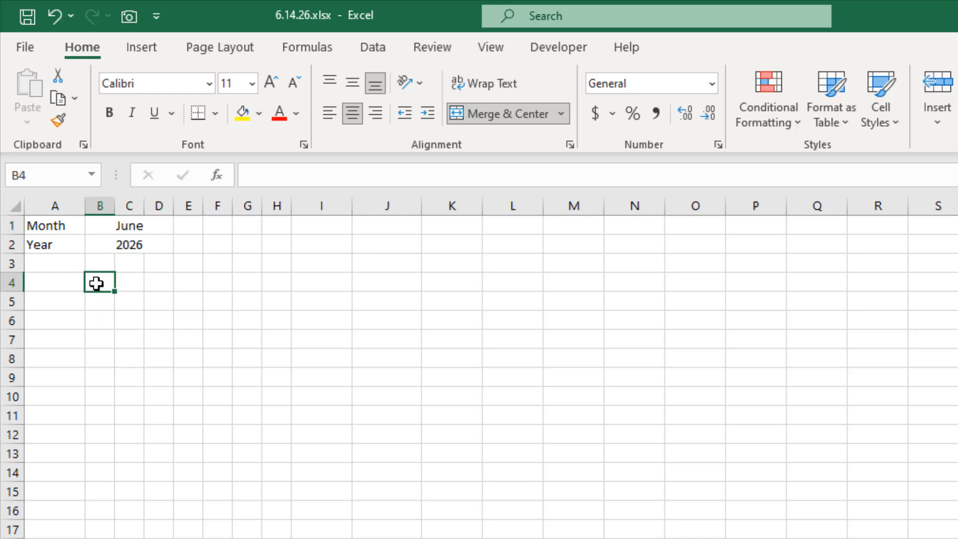
click(99, 300)
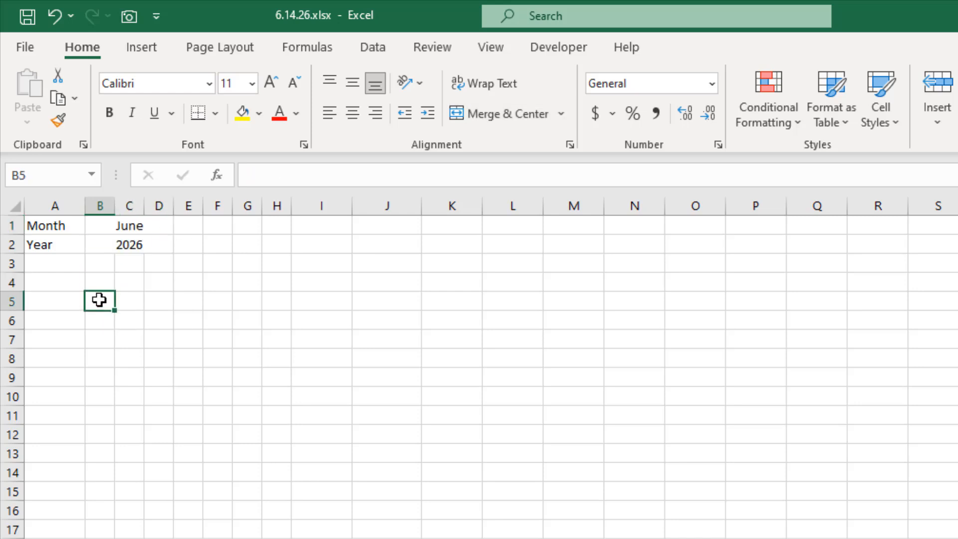
drag(99, 299, 269, 416)
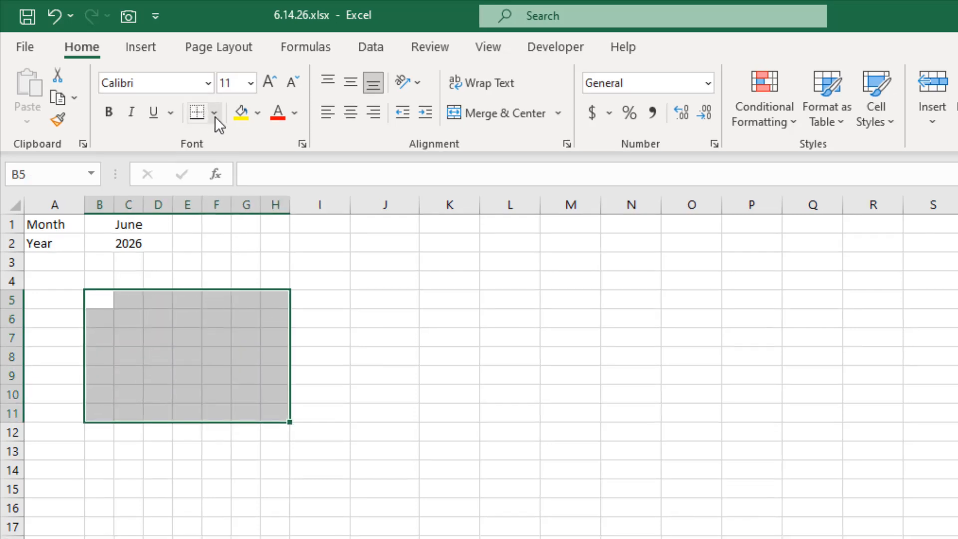
click(214, 112)
click(246, 299)
Step: Enter Sat in B4 and autofill the weekday names across to Fri in H4
click(101, 281)
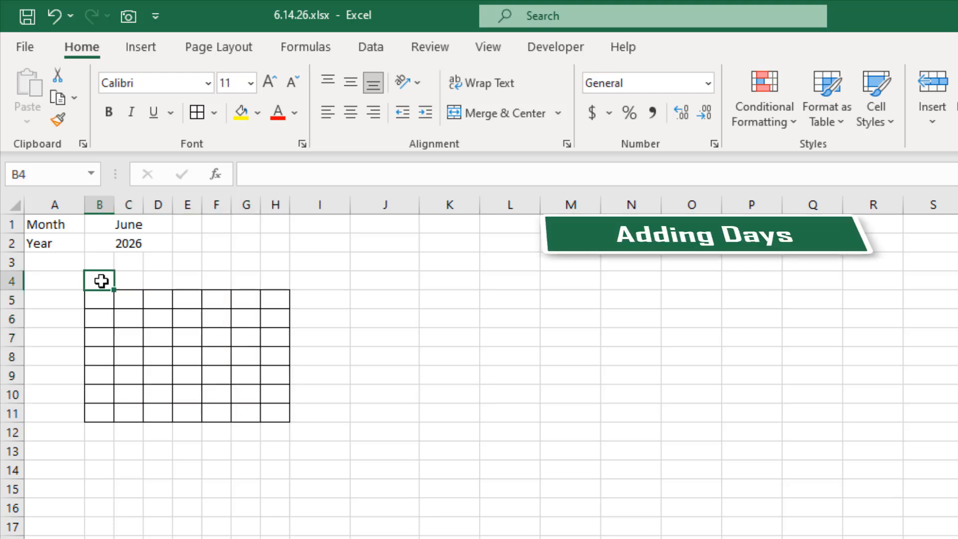
text(Sat)
click(188, 318)
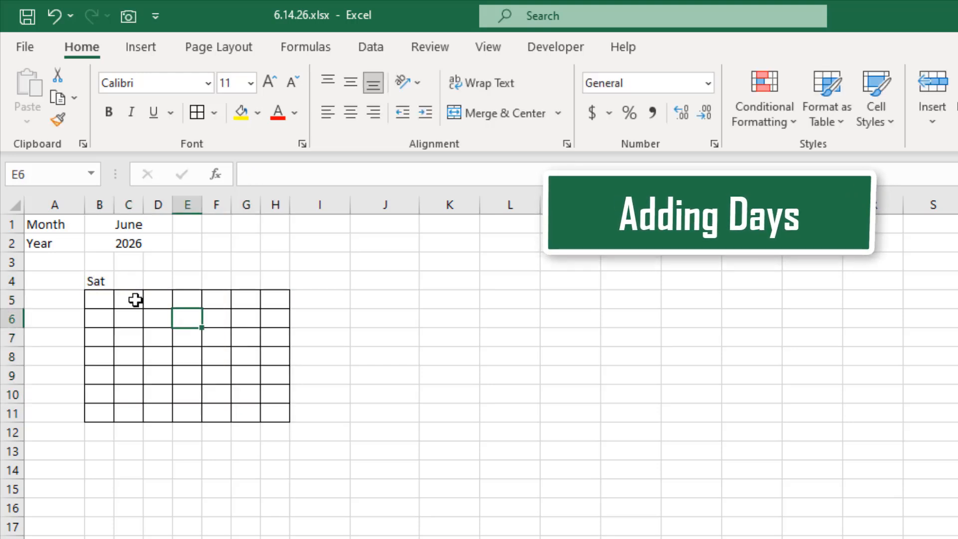
click(96, 280)
drag(114, 290, 297, 298)
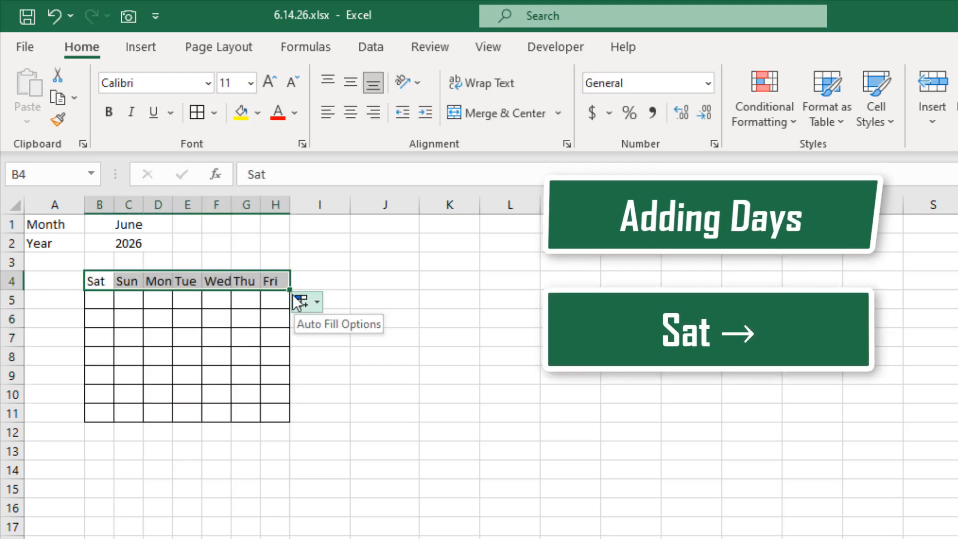
Step: Move the weekday names and bordered grid down one row, and merge and center B4:H4 above them
drag(99, 299, 276, 415)
drag(221, 275, 226, 299)
drag(99, 281, 283, 285)
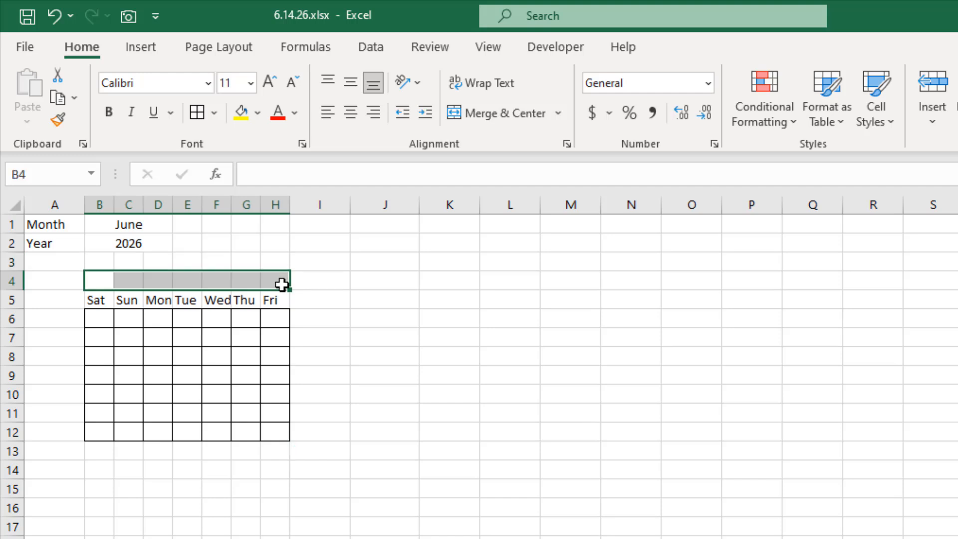
click(473, 113)
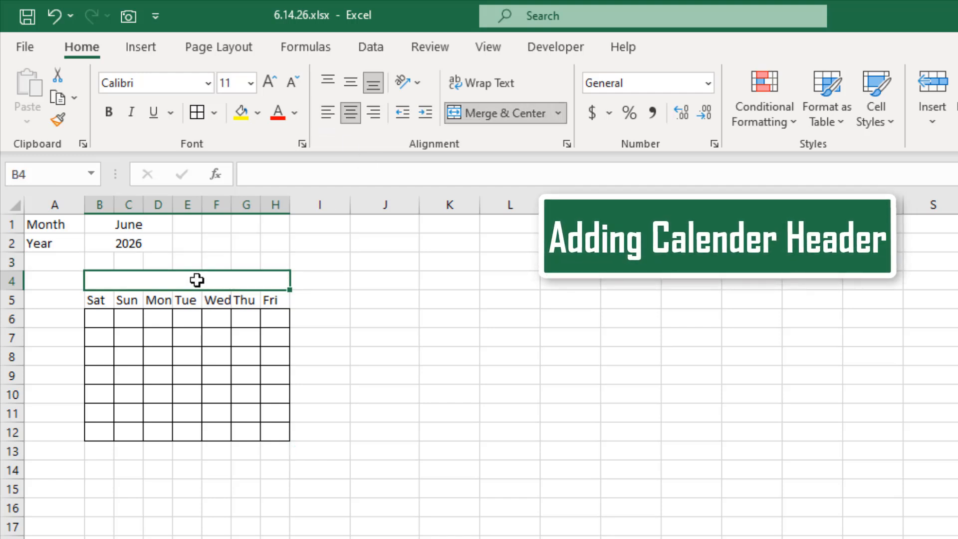
Step: Enter the formula =DATEVALUE(1&B1&B2) in the merged calendar header cell B4
text(=)
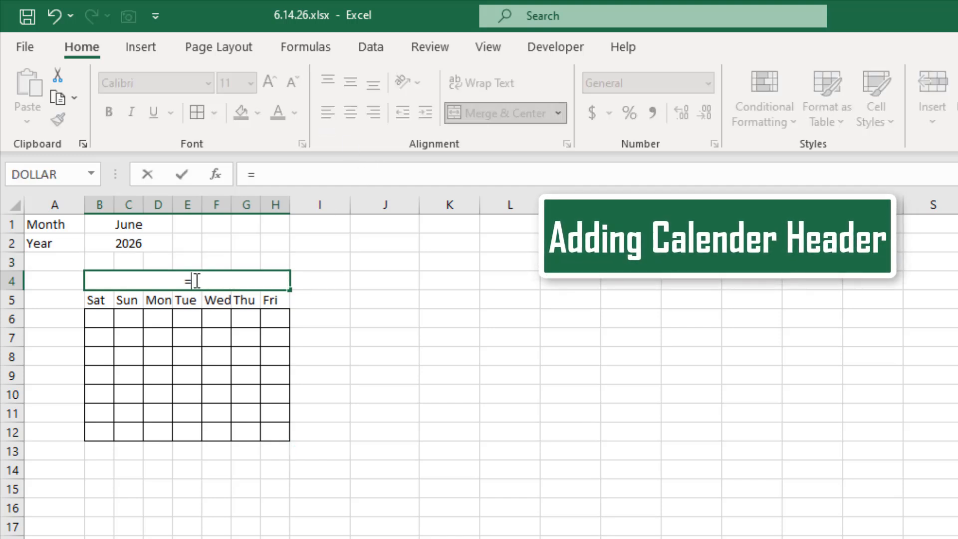
text(Date)
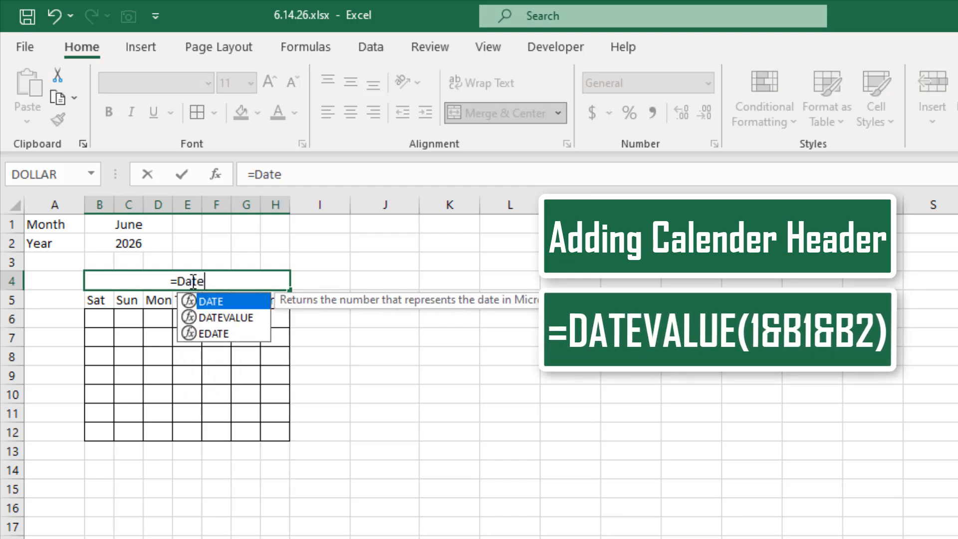
click(245, 318)
double_click(245, 318)
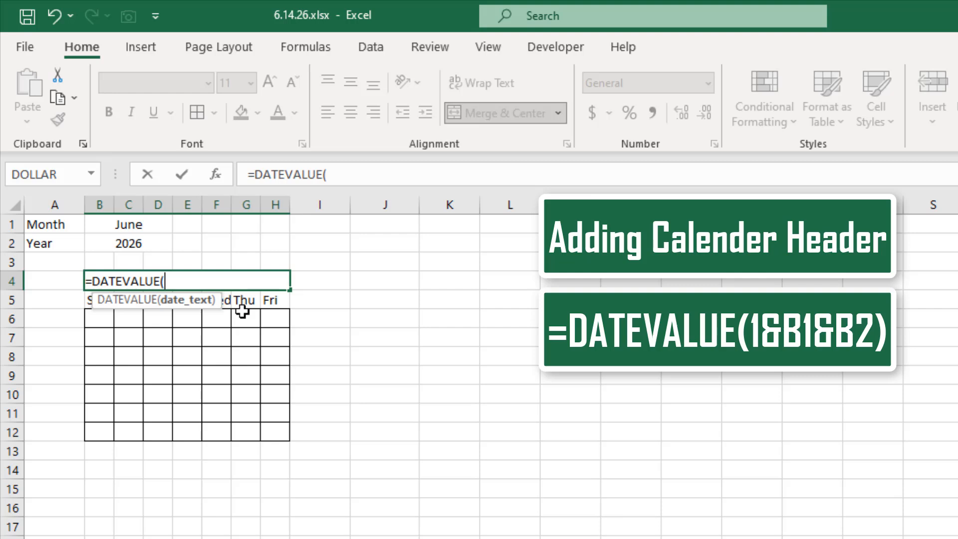
text(1&)
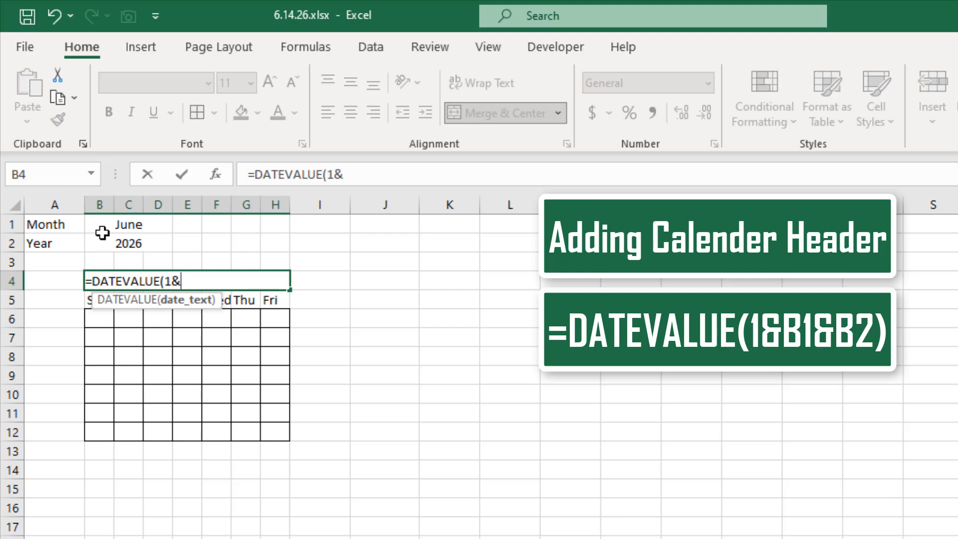
click(94, 224)
text(&)
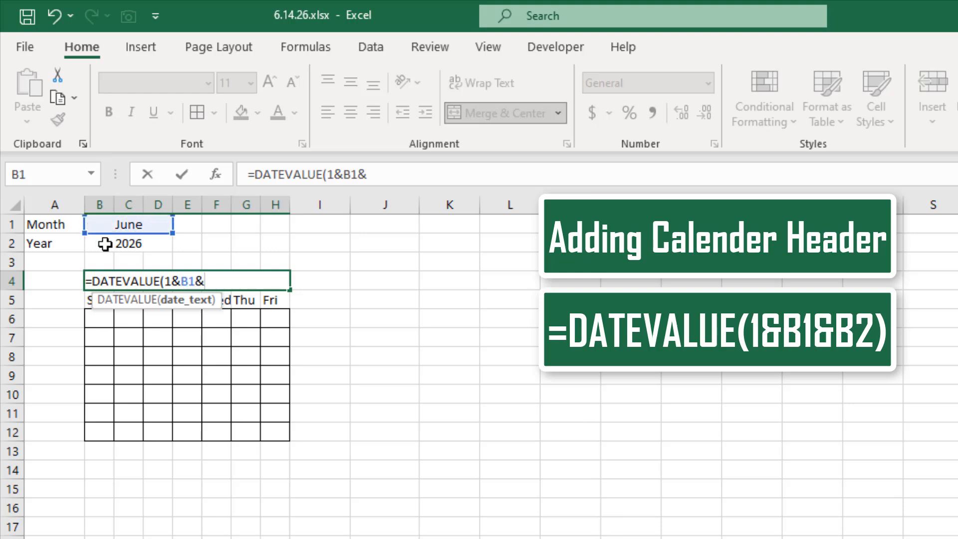
click(105, 244)
text())
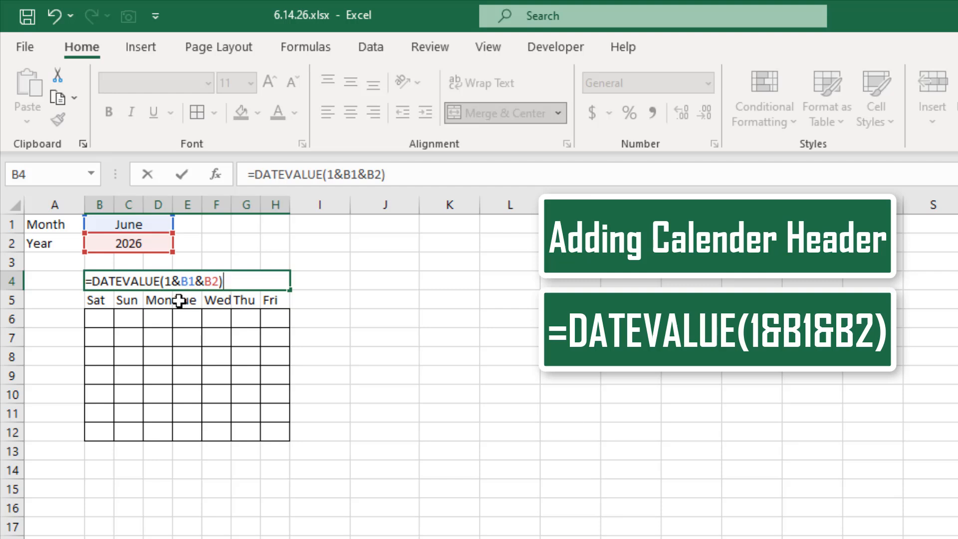
key(Return)
Step: Format the calendar header B4 as a Date using the March-12 type
click(103, 282)
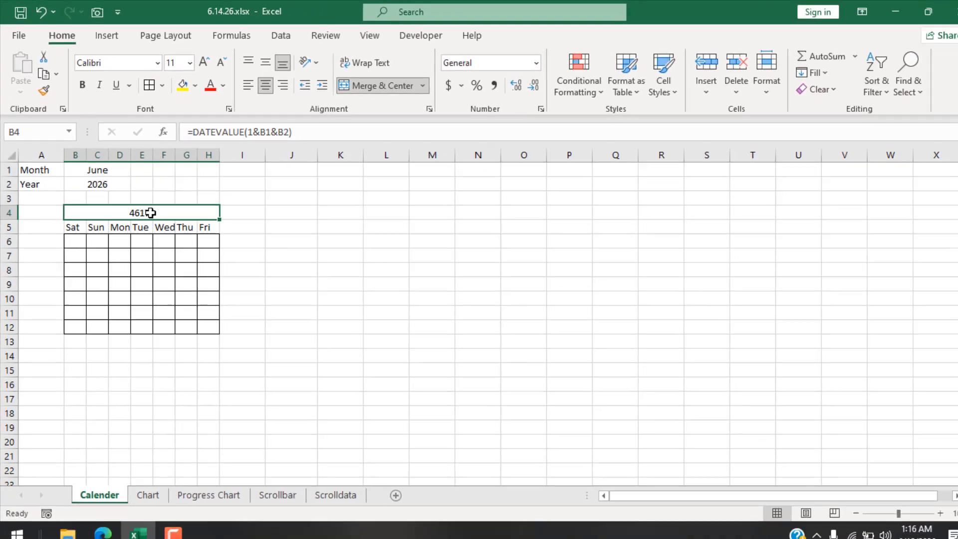
right_click(199, 281)
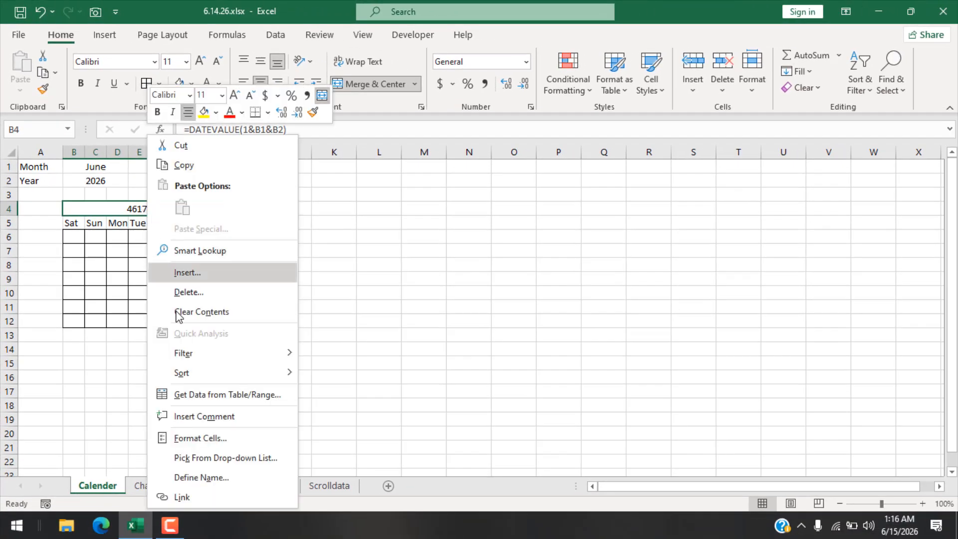
click(198, 439)
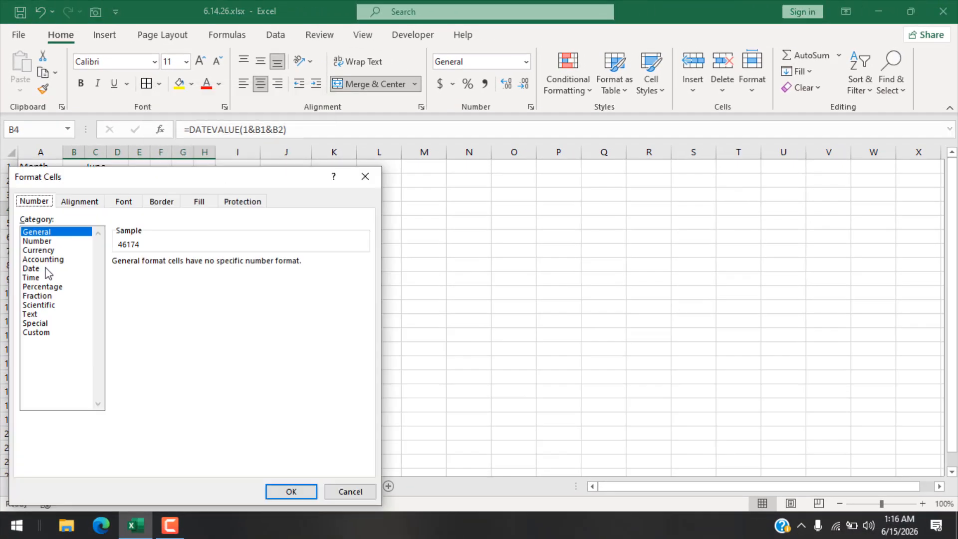
click(44, 270)
click(363, 328)
click(364, 327)
click(363, 327)
click(363, 328)
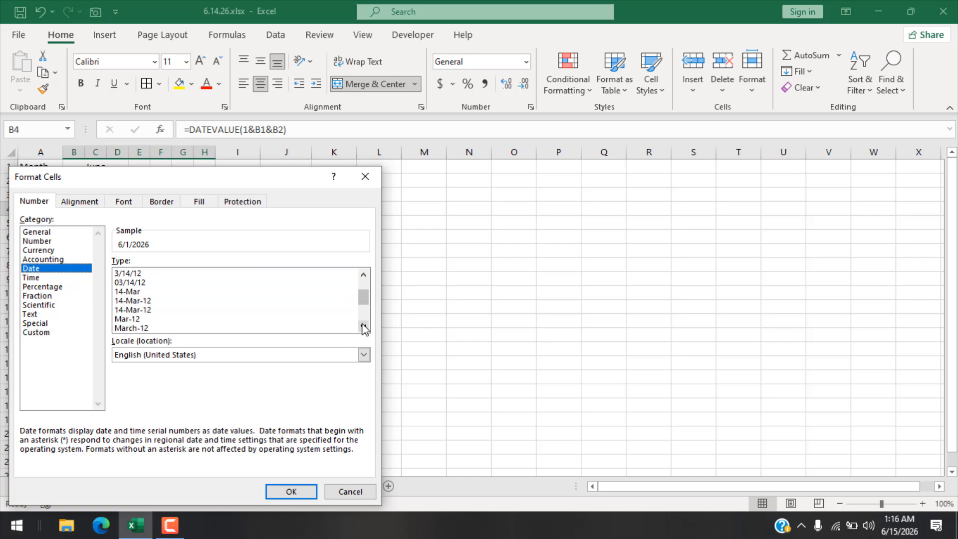
click(138, 329)
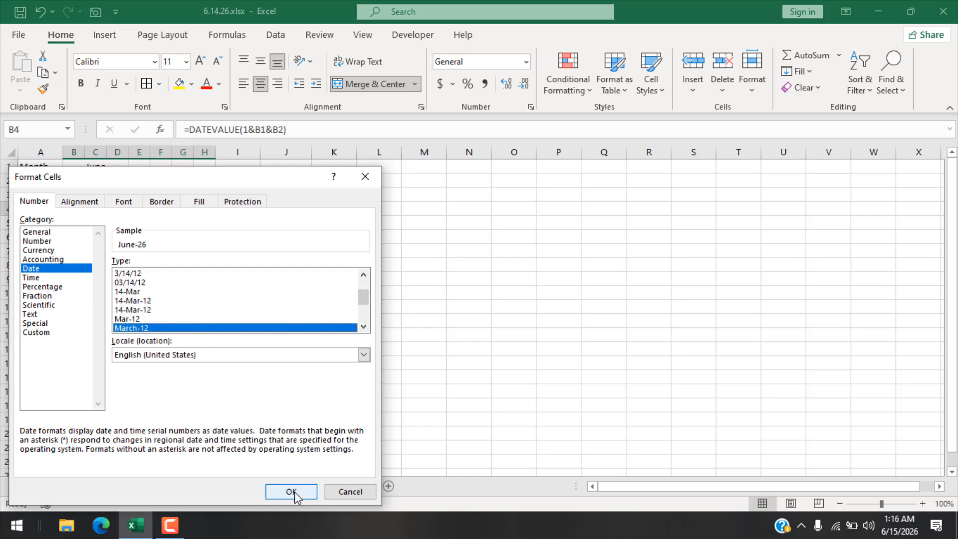
click(291, 492)
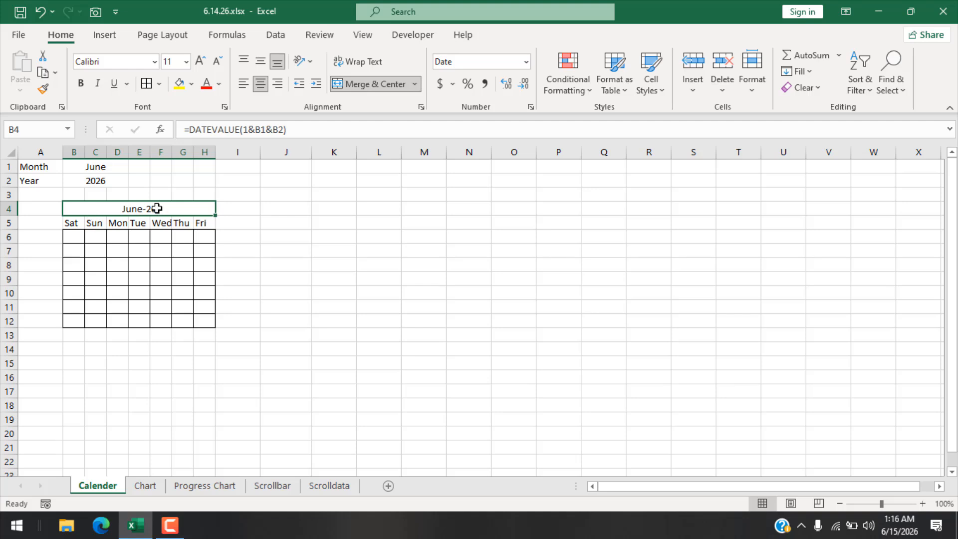
Step: Fill the Month and Year labels in A1:A2 with standard green and make their text white and bold
drag(30, 168, 35, 182)
click(191, 83)
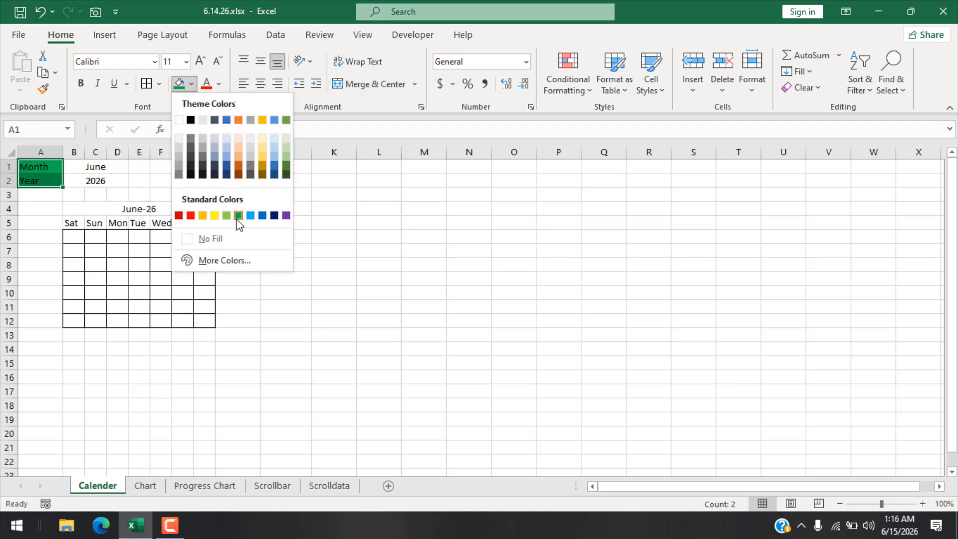
click(218, 84)
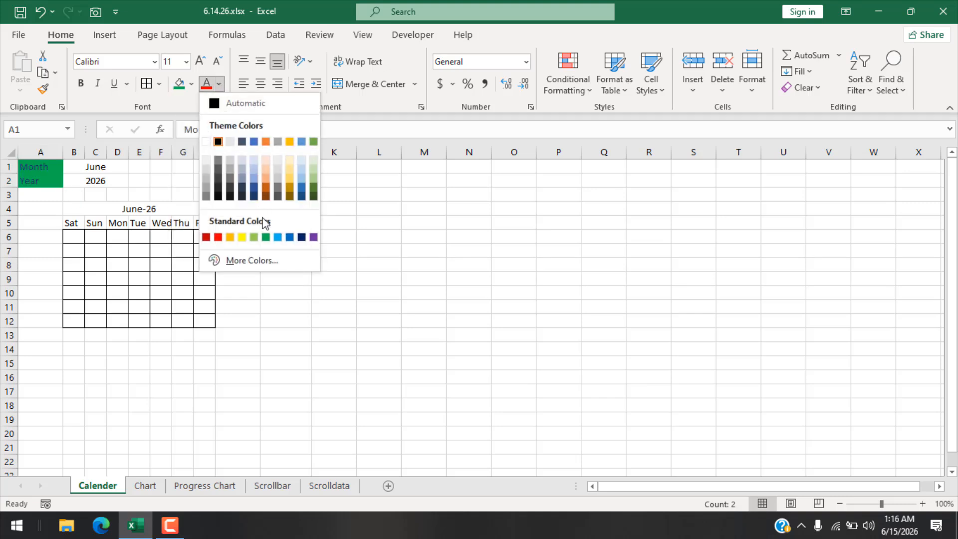
click(206, 141)
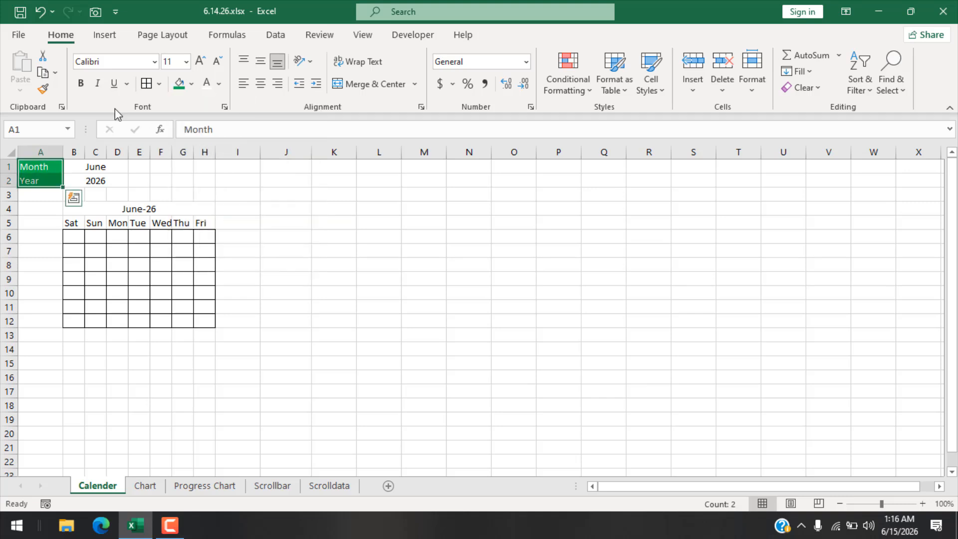
Step: Copy the format of the Year label in A2 onto the weekday headings B5:H5
click(36, 179)
key(ctrl+c)
click(42, 90)
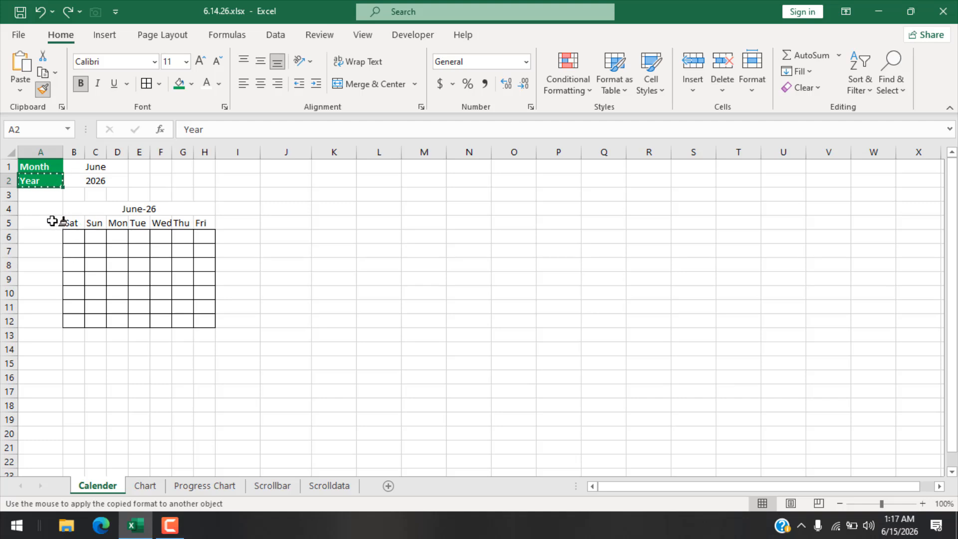
drag(70, 222, 206, 223)
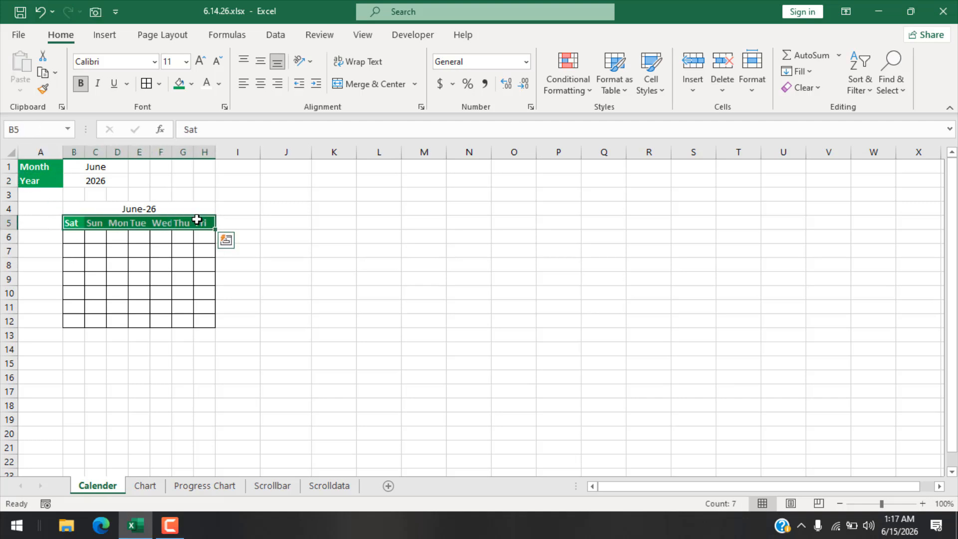
Step: Fill the merged month header B4 with the same green and make its text bold
click(209, 209)
click(178, 85)
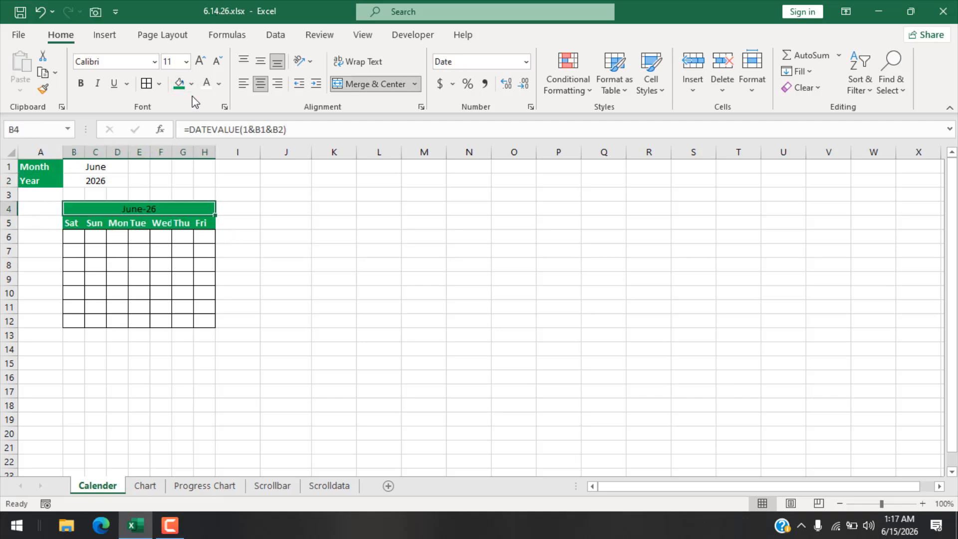
click(83, 85)
click(267, 315)
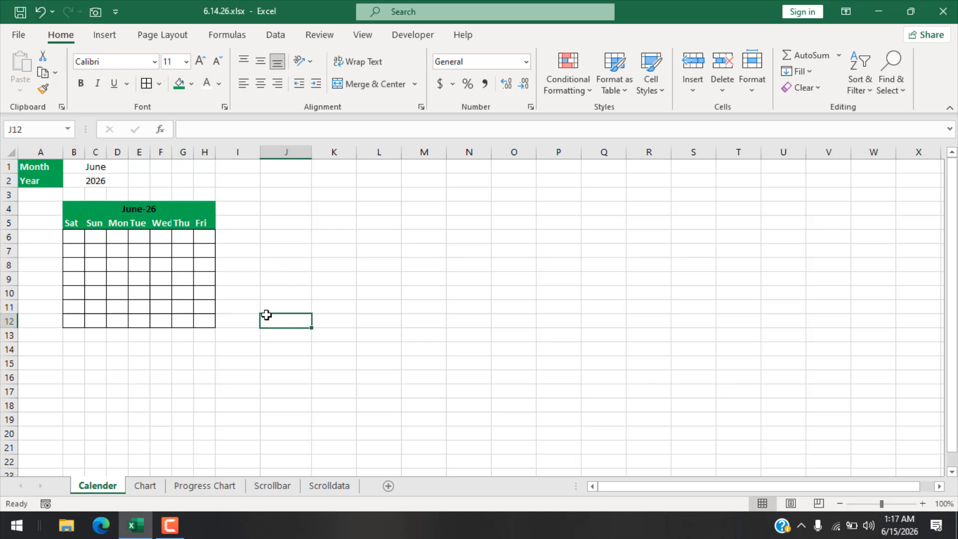
click(80, 239)
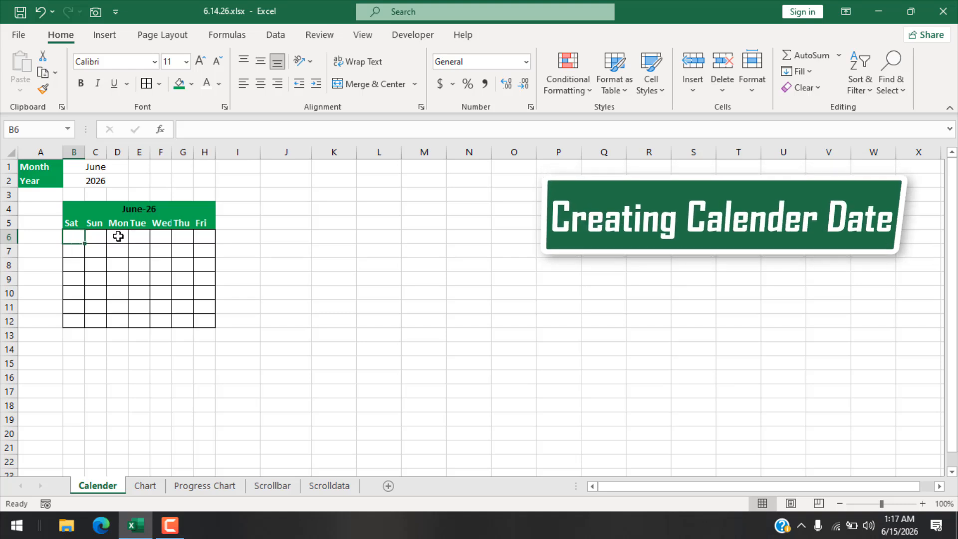
drag(83, 236, 76, 301)
drag(80, 238, 212, 236)
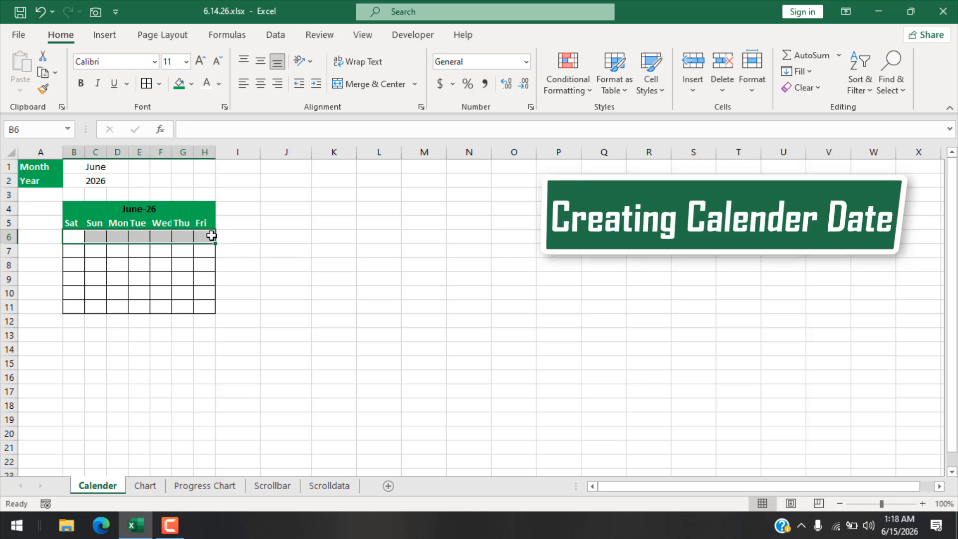
Step: Begin a SEQUENCE formula in B6 with 6 rows, 7 columns and the absolute reference $B$4 as the start
click(76, 237)
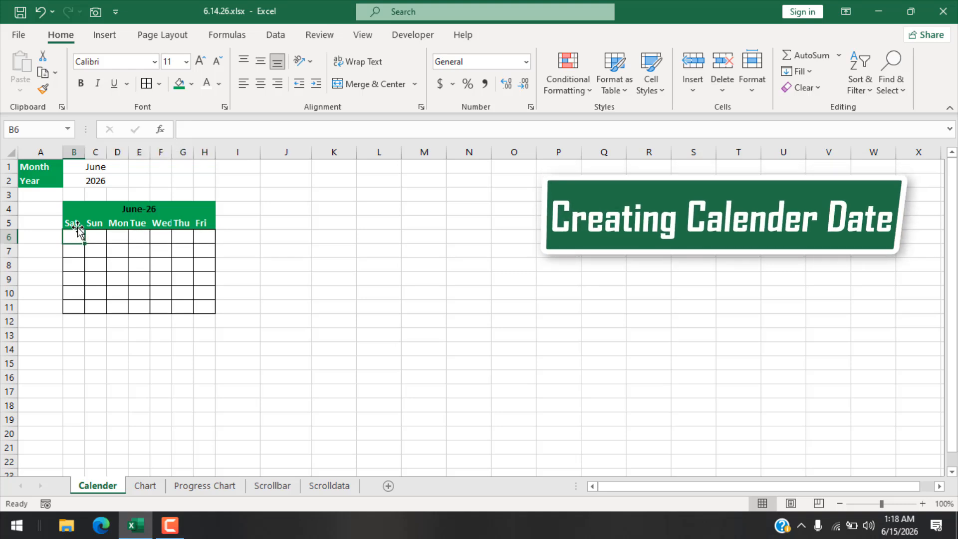
text(=se)
click(109, 300)
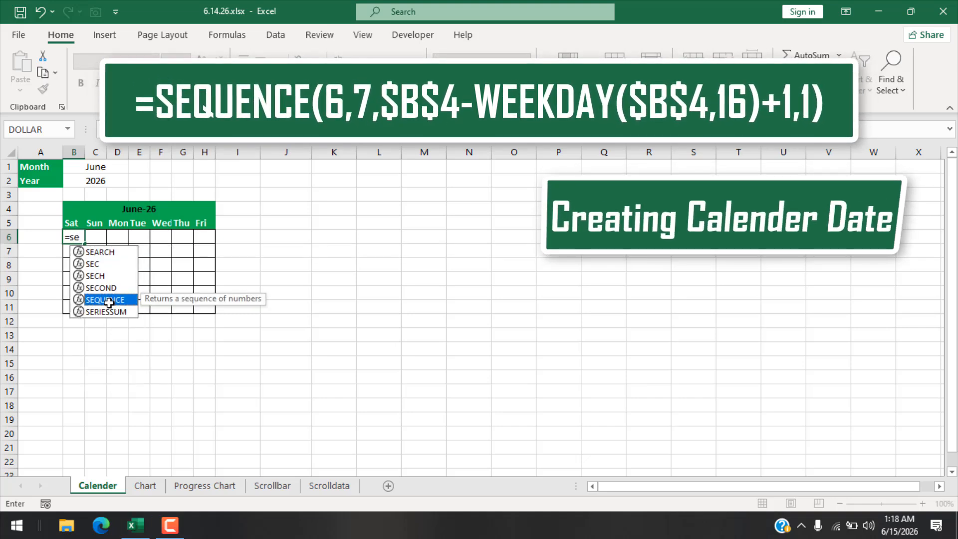
double_click(108, 300)
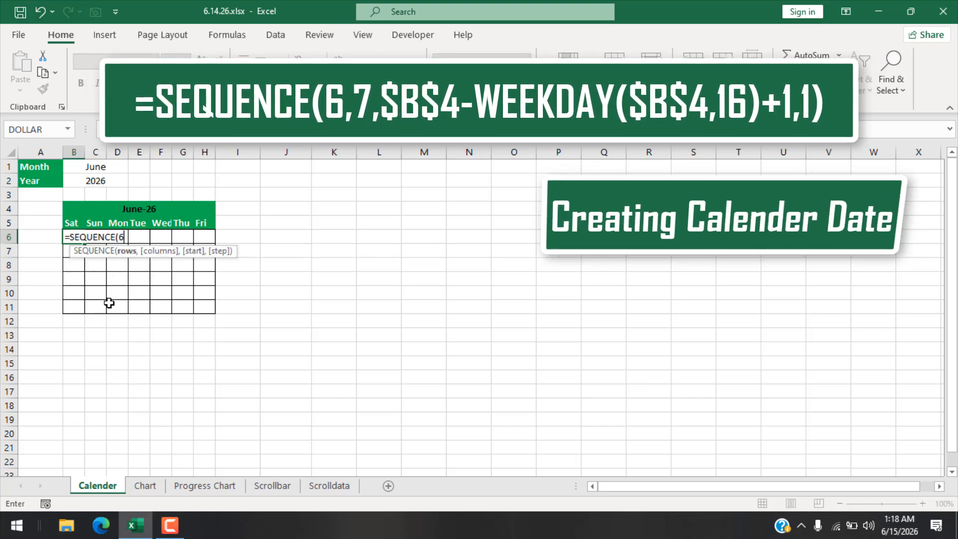
text(6,)
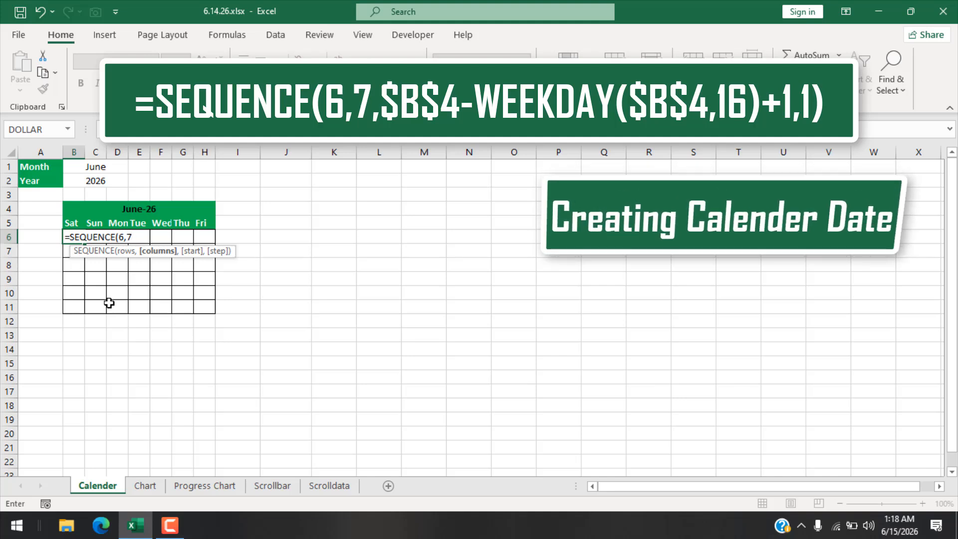
text(7,)
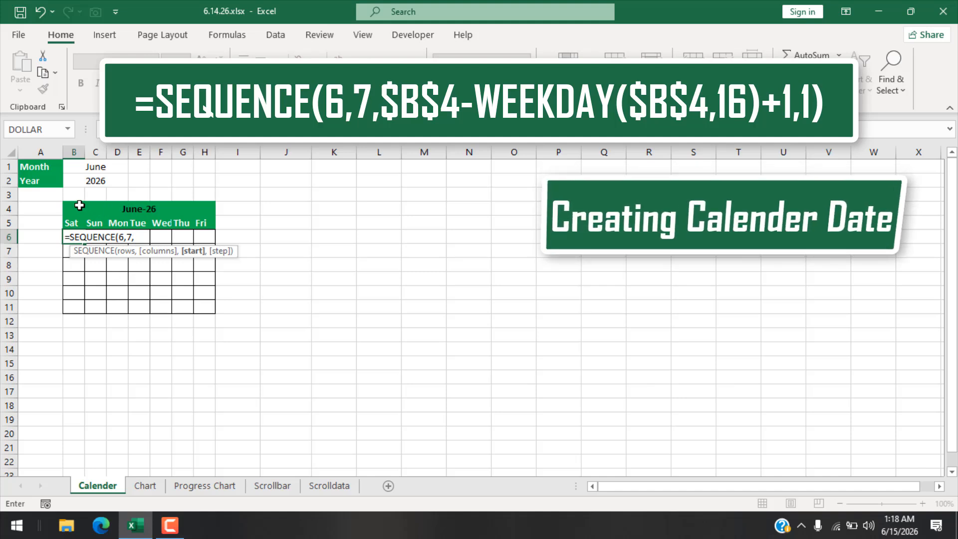
click(79, 206)
key(F4)
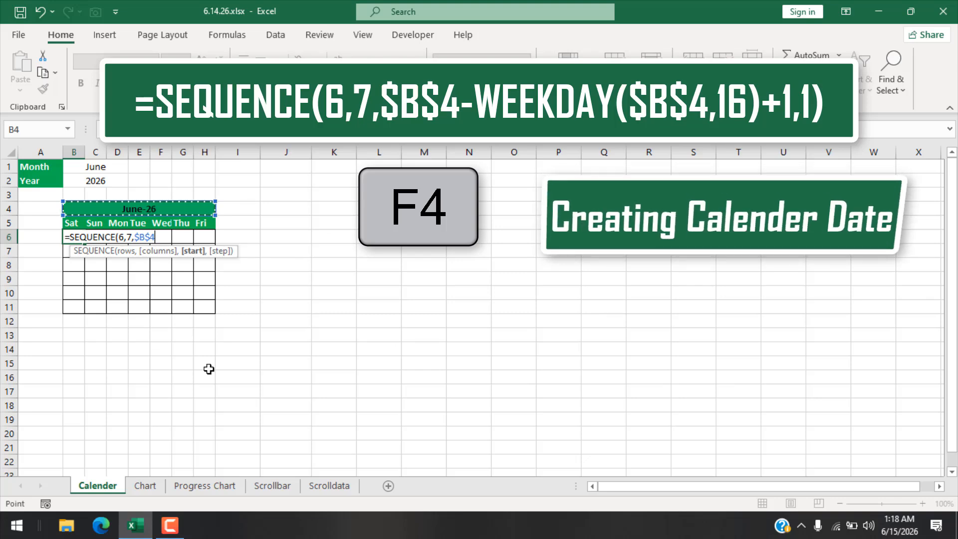
Step: Complete the B6 formula as =SEQUENCE(6,7,$B$4-WEEKDAY($B$4,16)+1,1) and enter it
text(-)
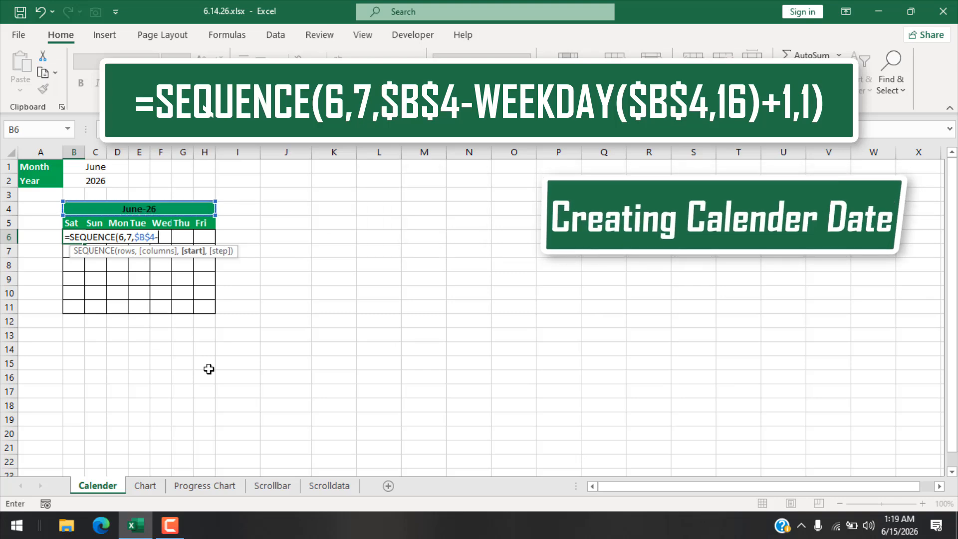
text(week)
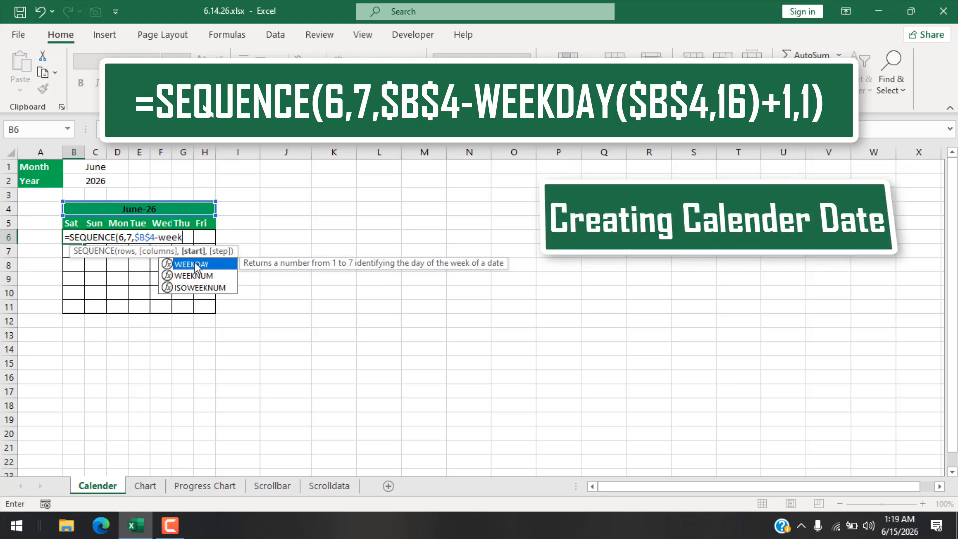
double_click(194, 264)
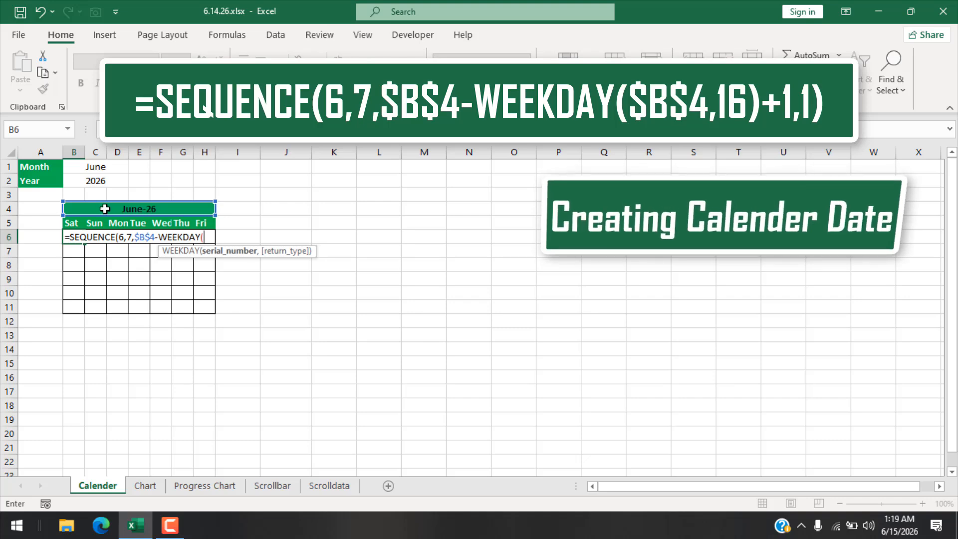
click(104, 209)
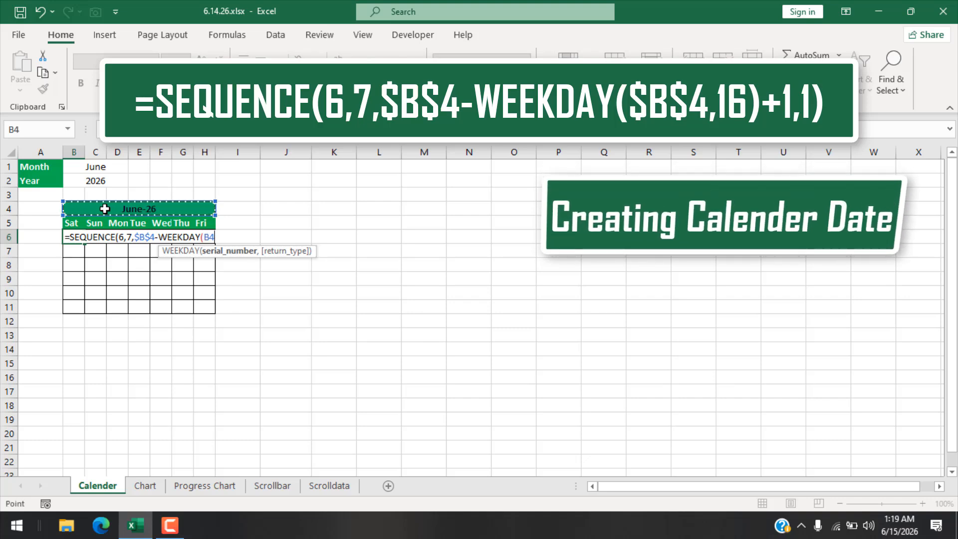
key(F4)
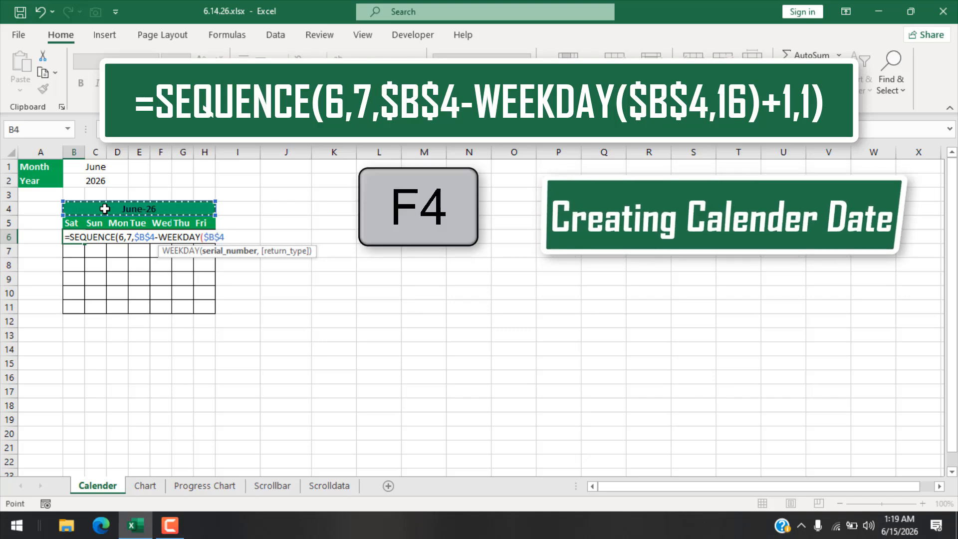
text(,)
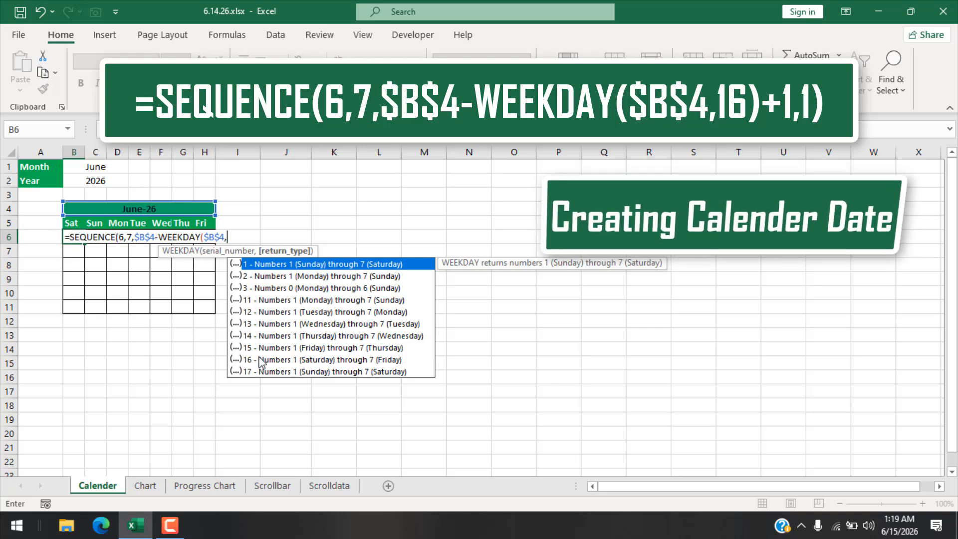
double_click(261, 363)
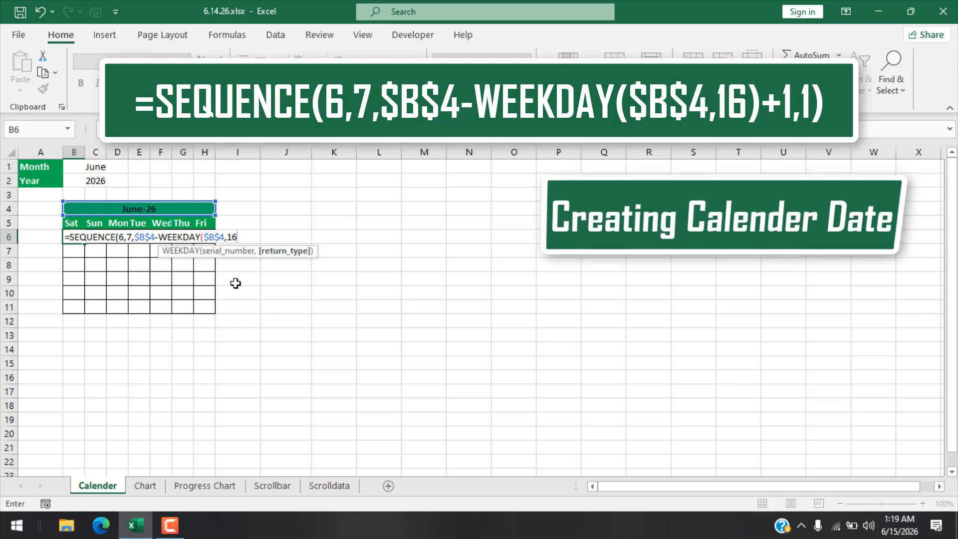
text()+1)
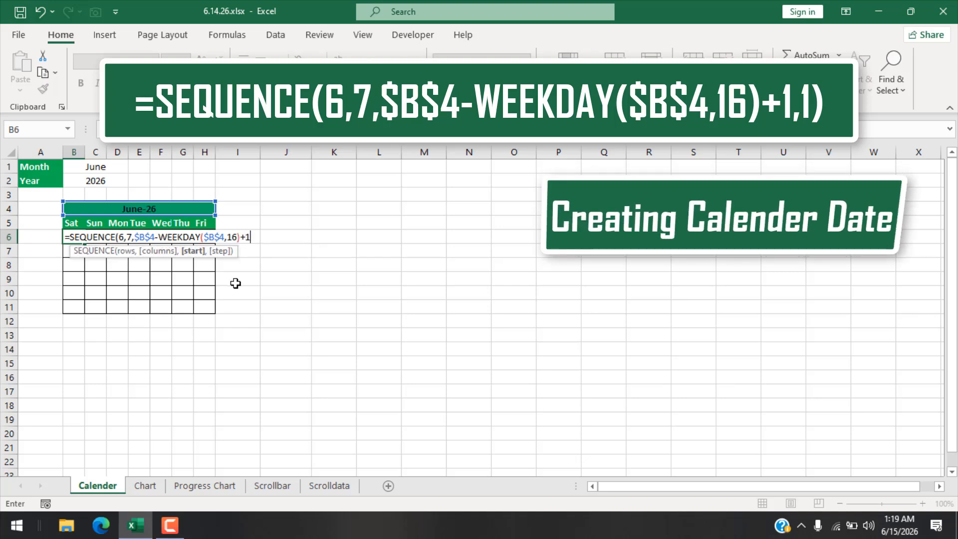
text(,)
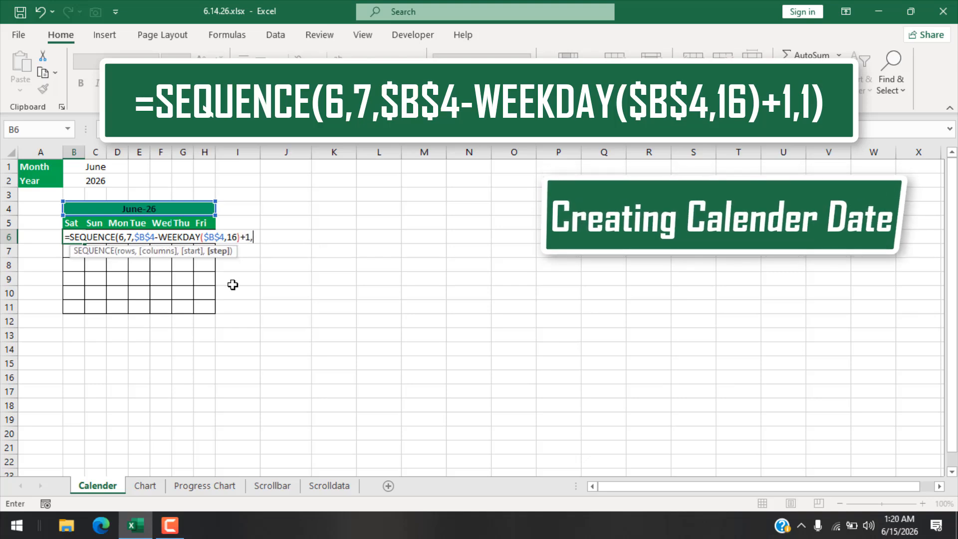
text(1))
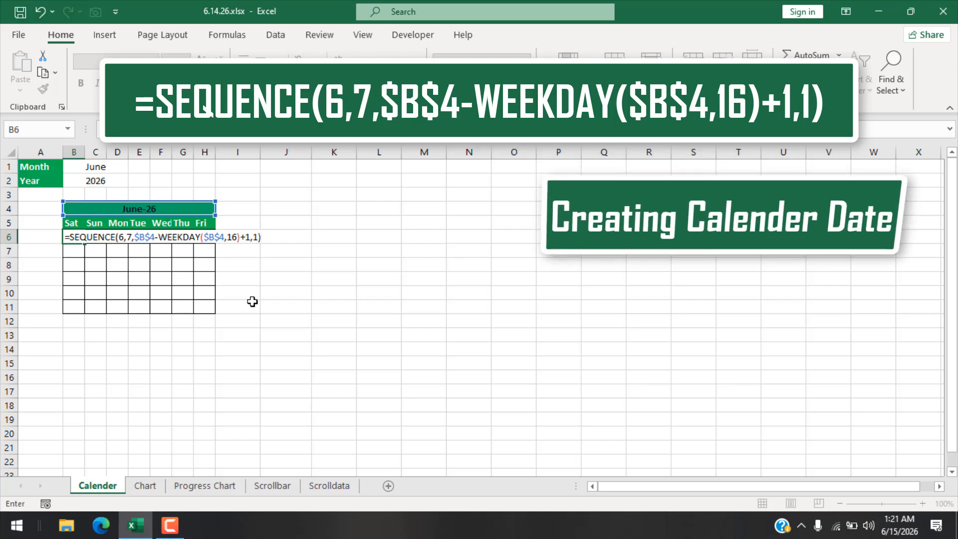
key(Return)
Step: Apply the custom number format d to the calendar dates in B6:H11
drag(75, 237, 199, 301)
right_click(198, 288)
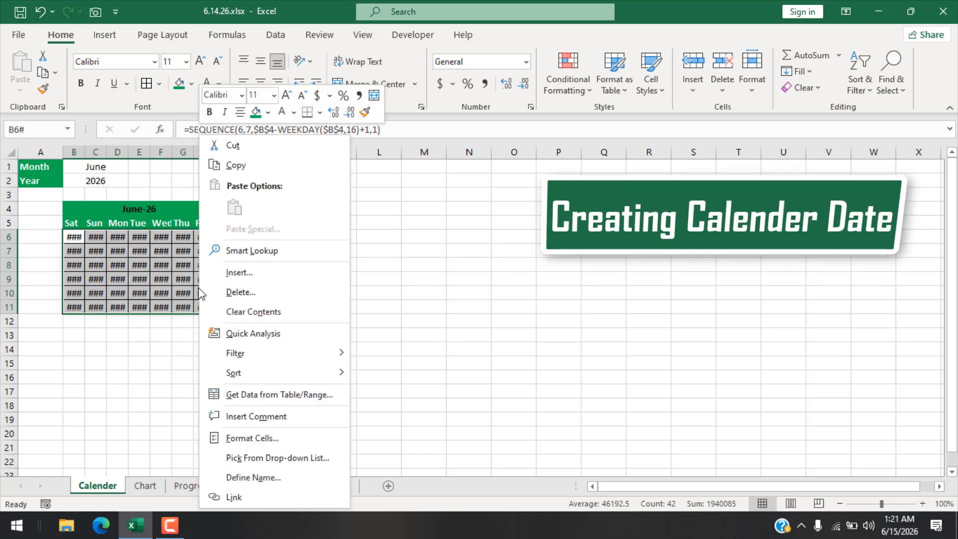
click(282, 439)
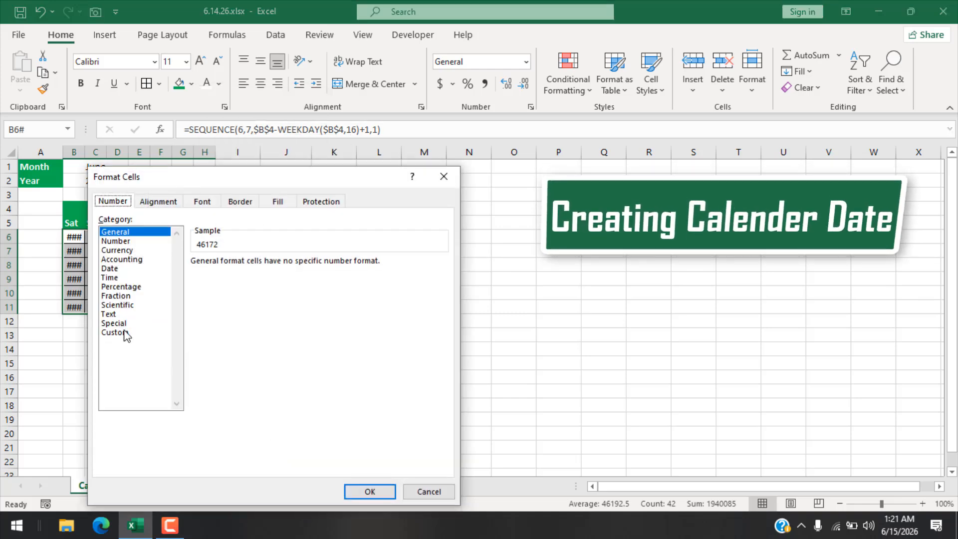
click(114, 333)
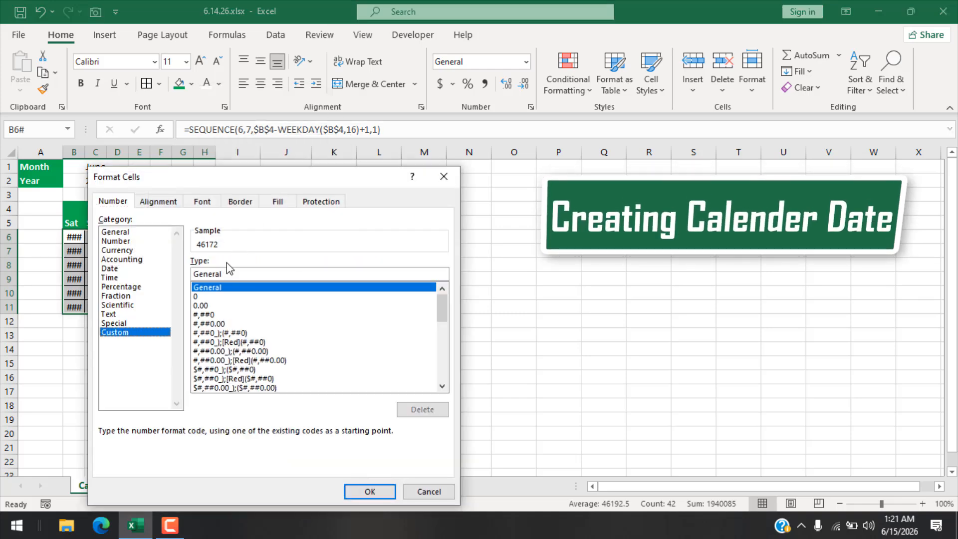
double_click(207, 274)
text(d)
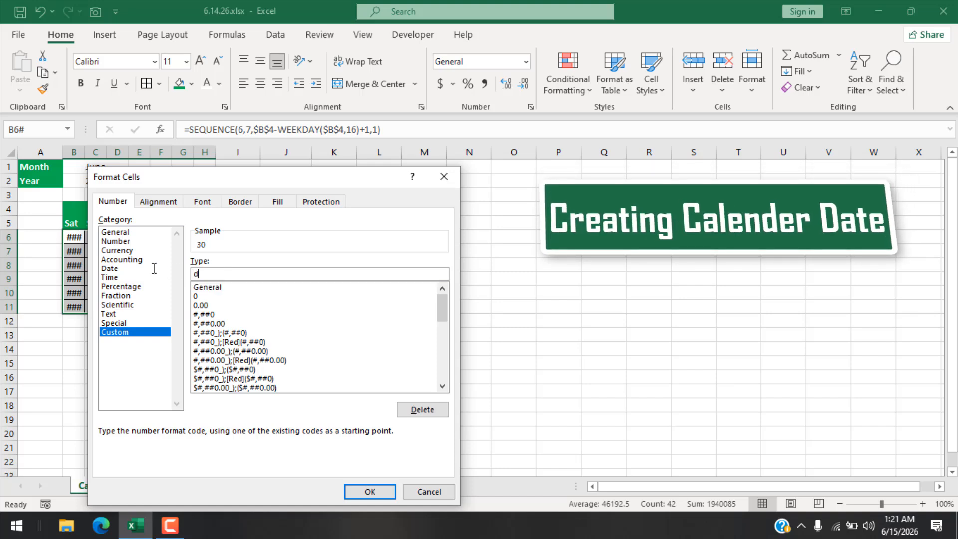
click(384, 496)
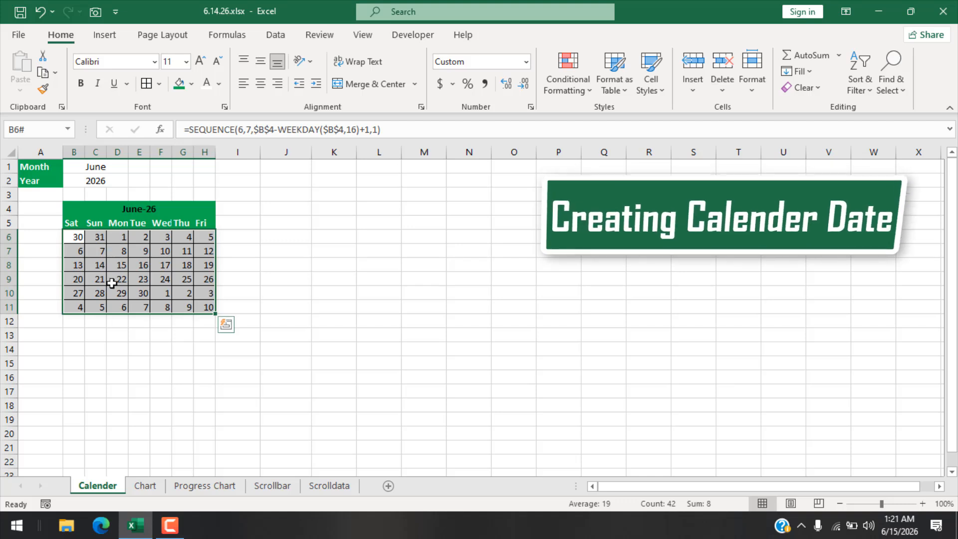
Step: Examine the calendar grid for dates outside the chosen month and for the Saturday and Sunday columns
drag(100, 239, 79, 237)
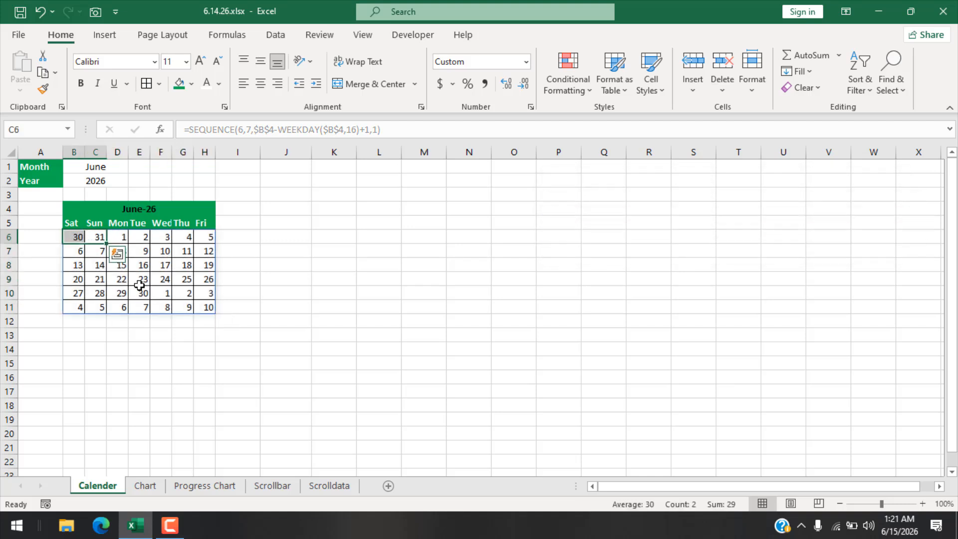
drag(162, 295, 199, 313)
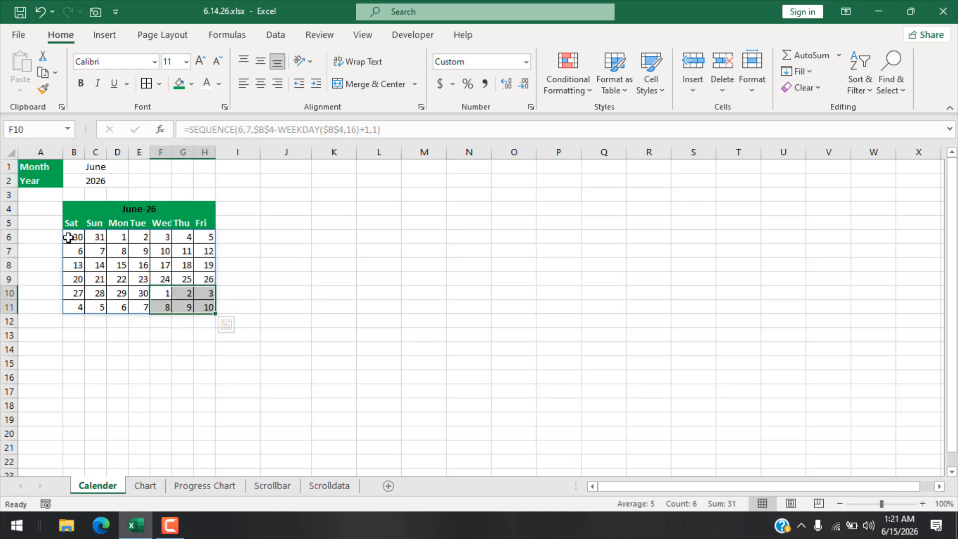
drag(70, 235, 199, 311)
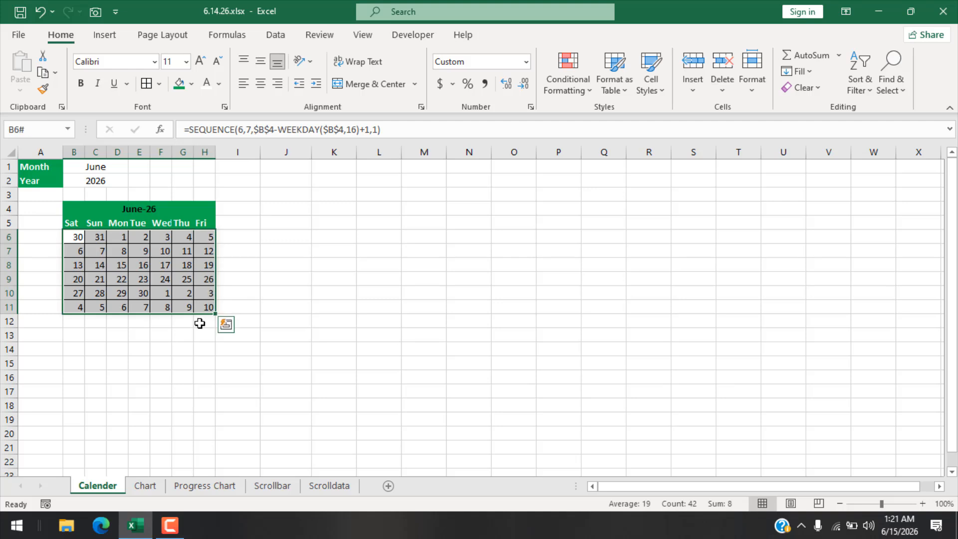
click(202, 333)
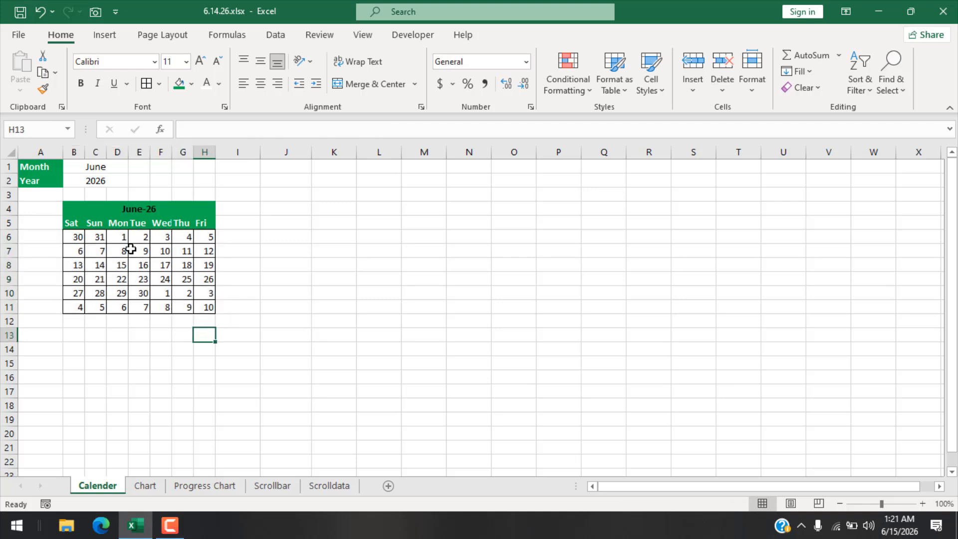
click(123, 266)
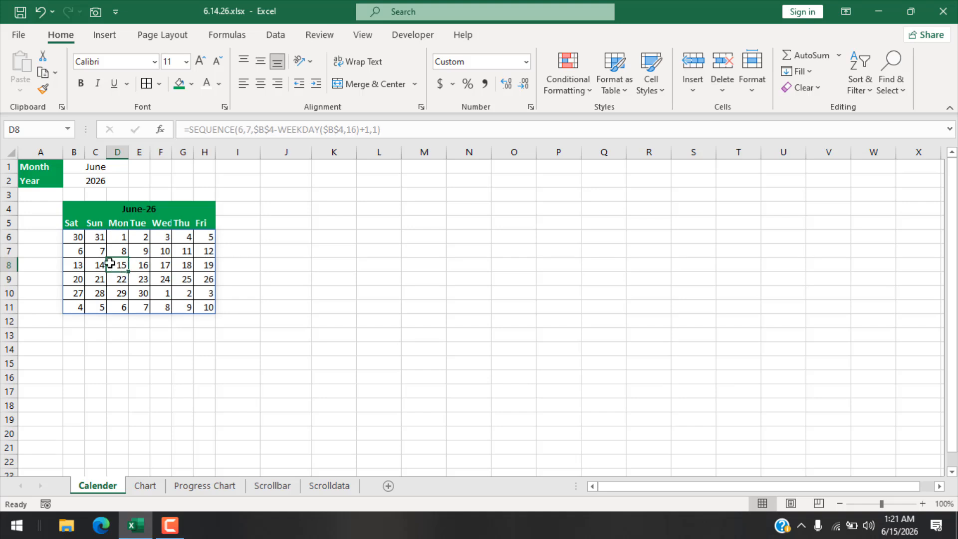
click(79, 238)
drag(79, 239, 92, 238)
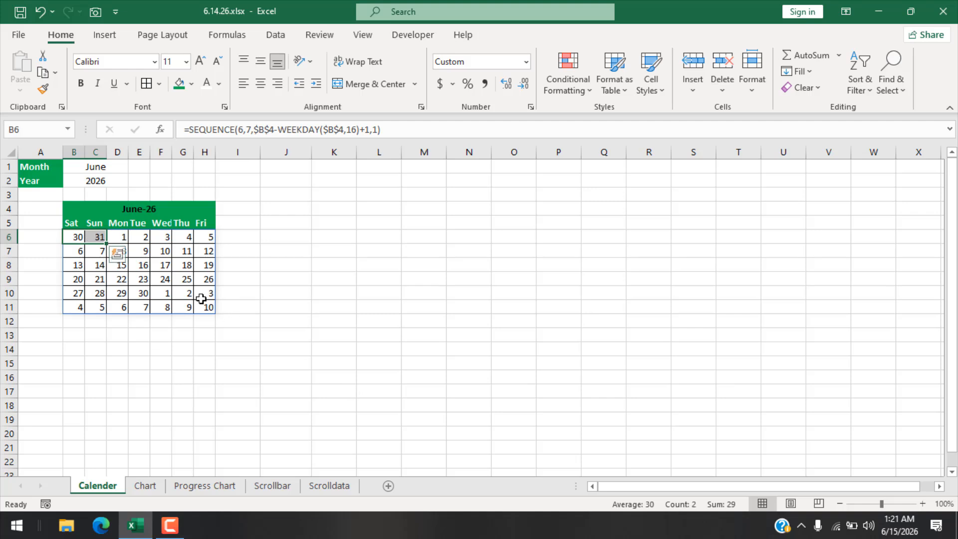
drag(164, 296, 185, 322)
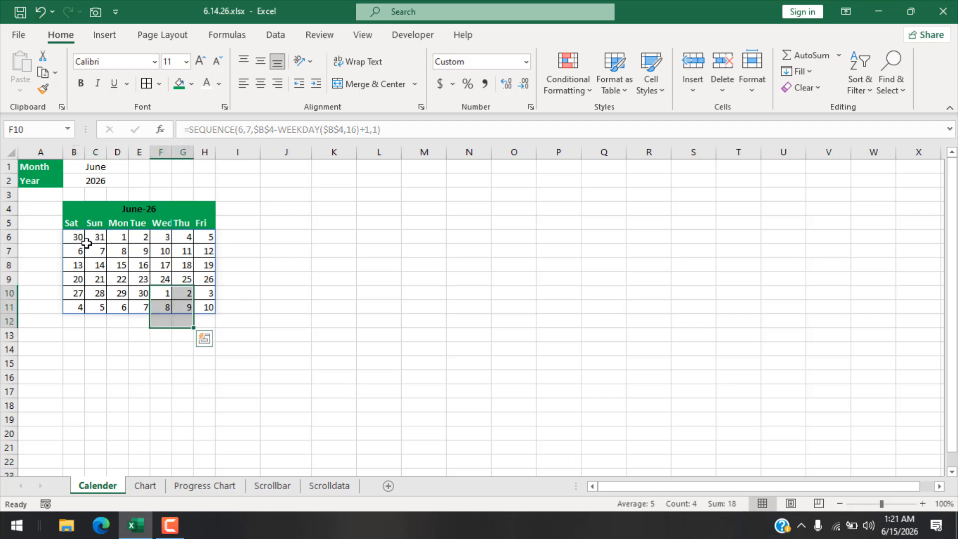
click(140, 360)
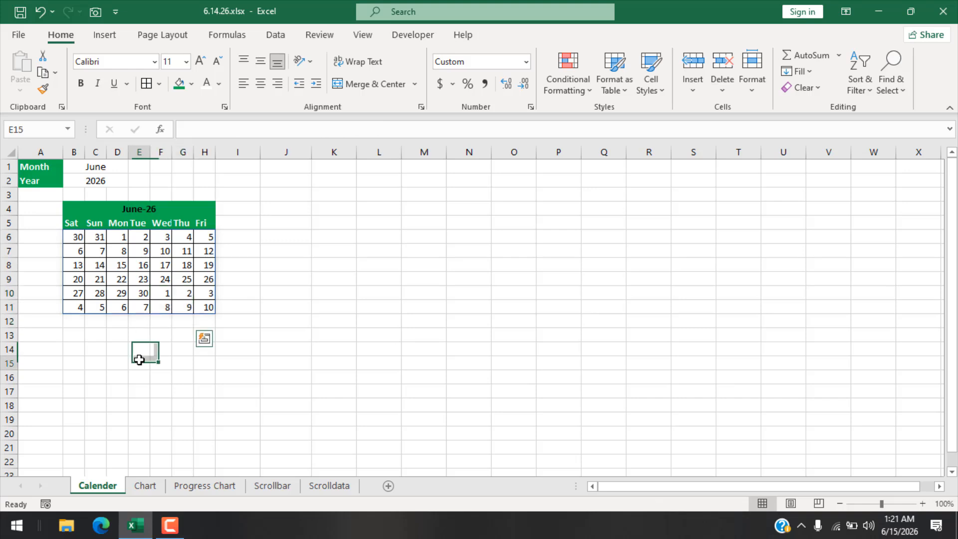
drag(71, 233, 100, 308)
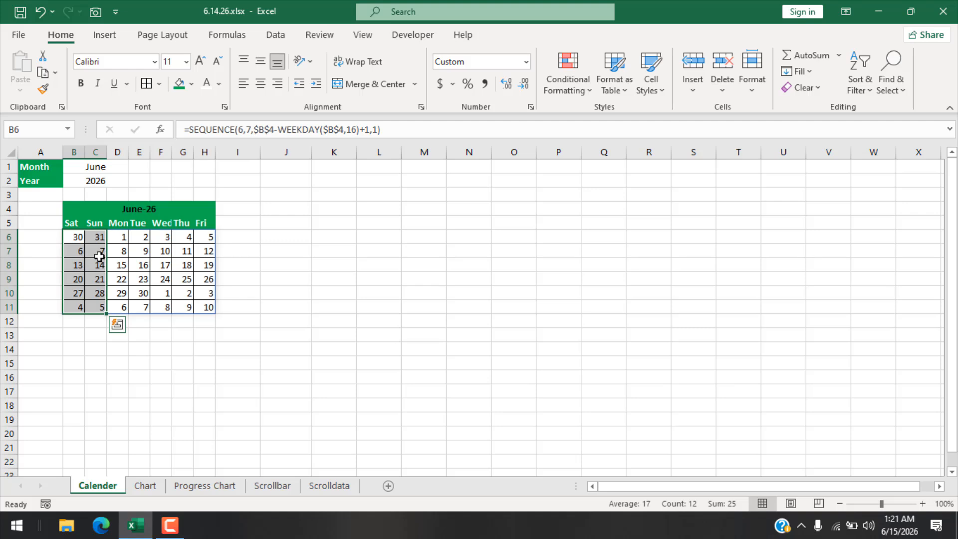
Step: Create a formula-based conditional formatting rule for B6:H11 with the formula =weekday(B6,2)>5
drag(77, 235, 211, 304)
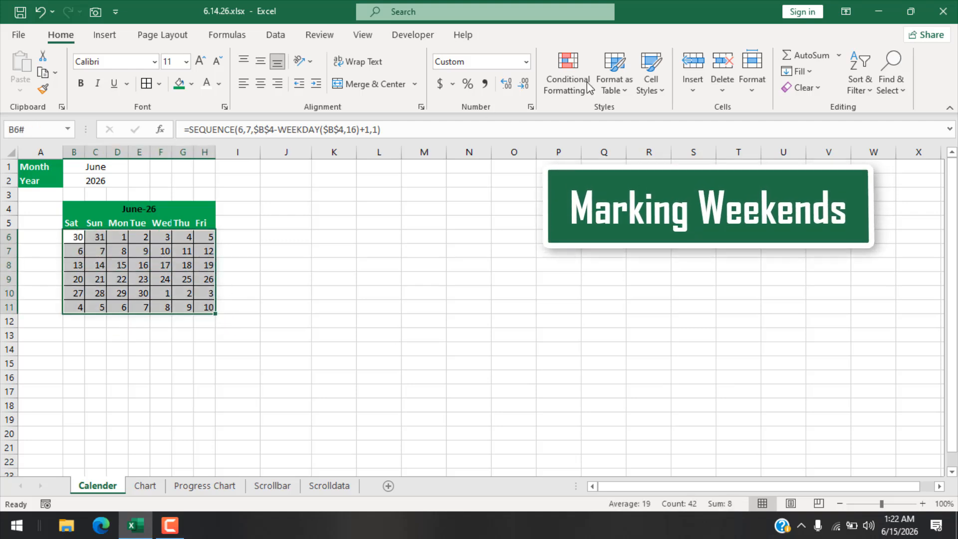
click(572, 84)
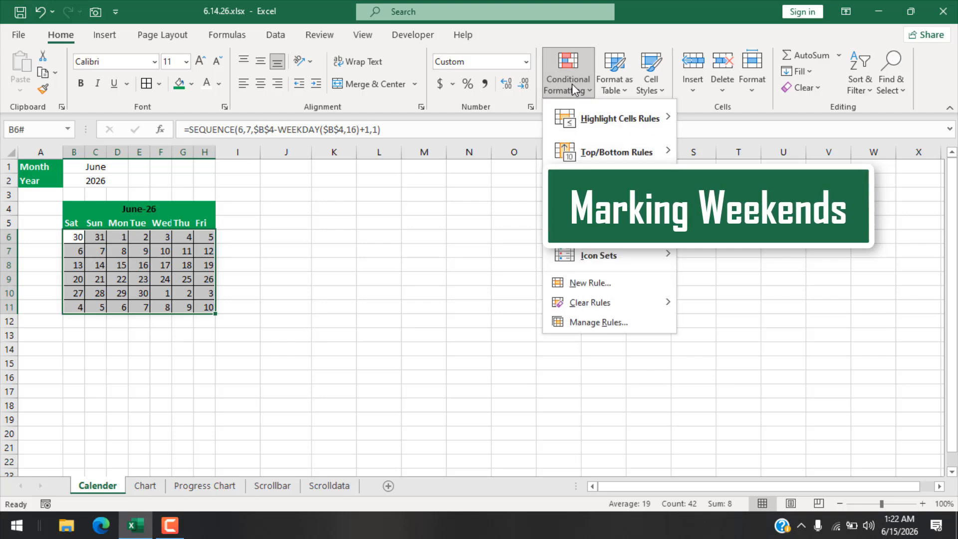
click(592, 284)
click(234, 263)
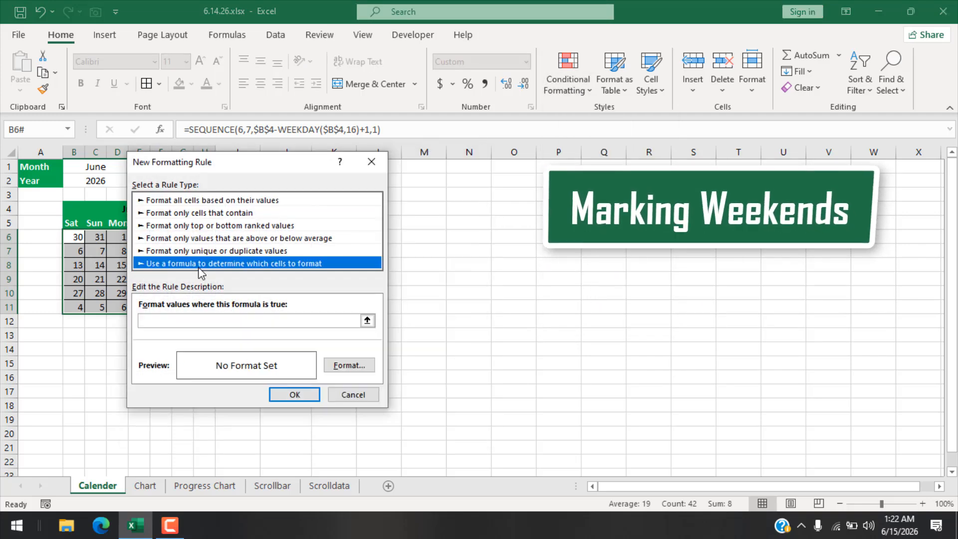
click(199, 324)
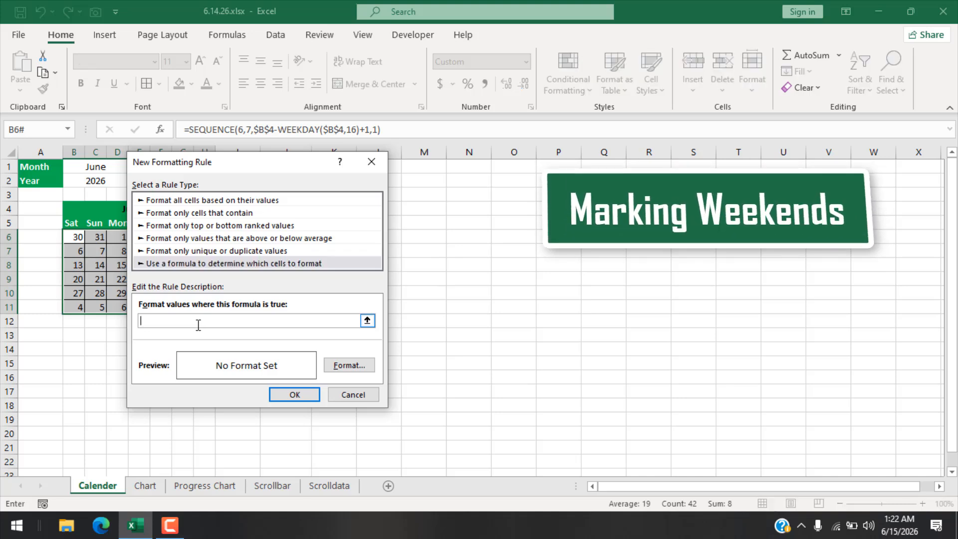
text(=week)
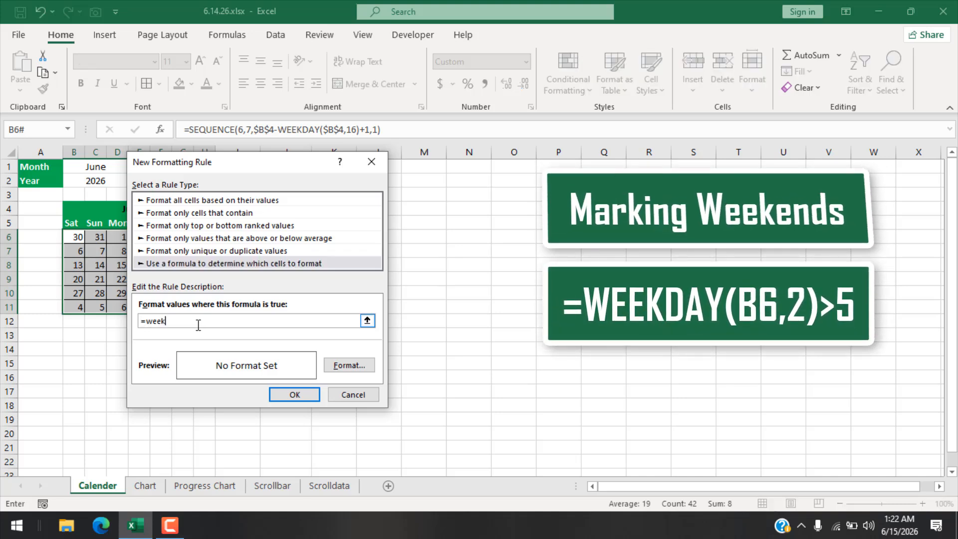
text(day()
click(72, 238)
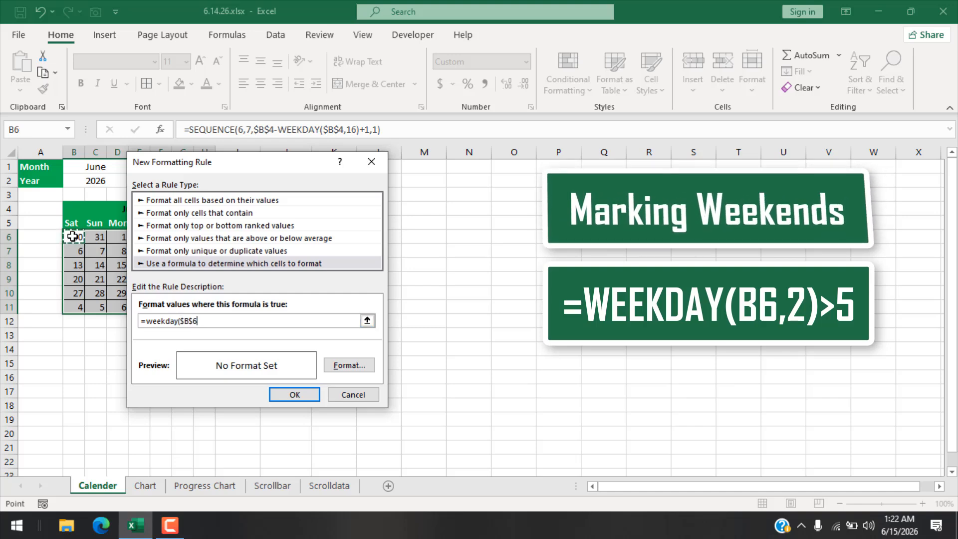
key(F4)
key(F4)
key(F4)
key(F4)
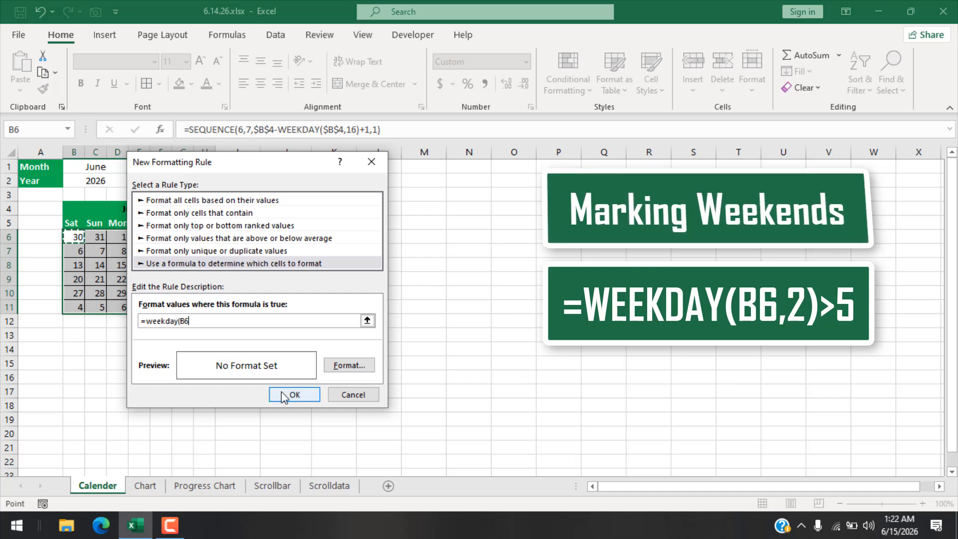
text(,)
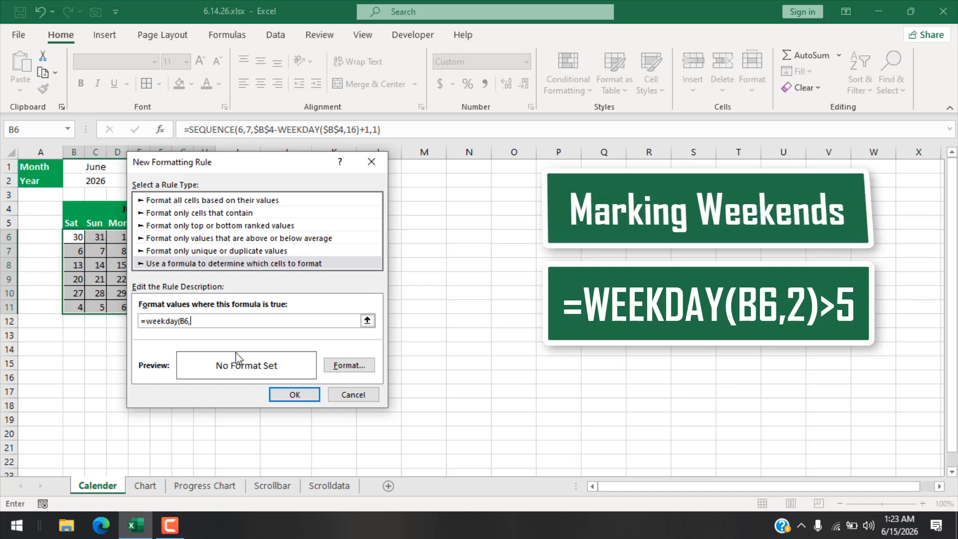
text(2)>5)
Step: Give the weekend rule a red font colour and apply it to the calendar dates
click(349, 365)
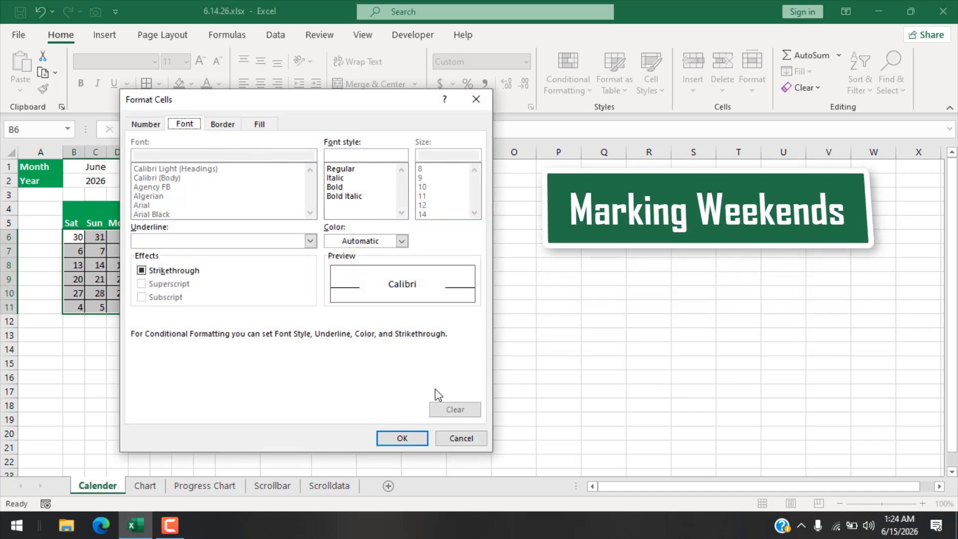
click(409, 242)
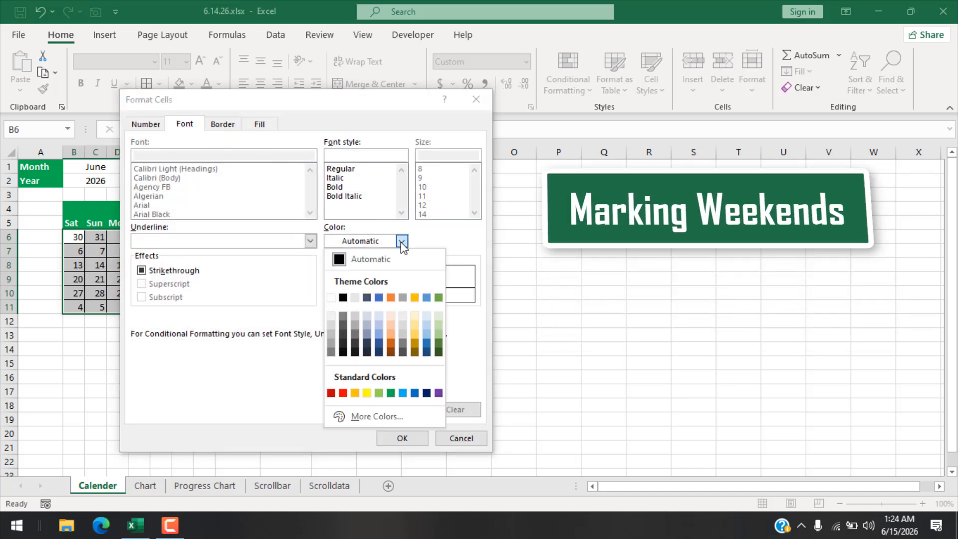
click(341, 392)
click(405, 439)
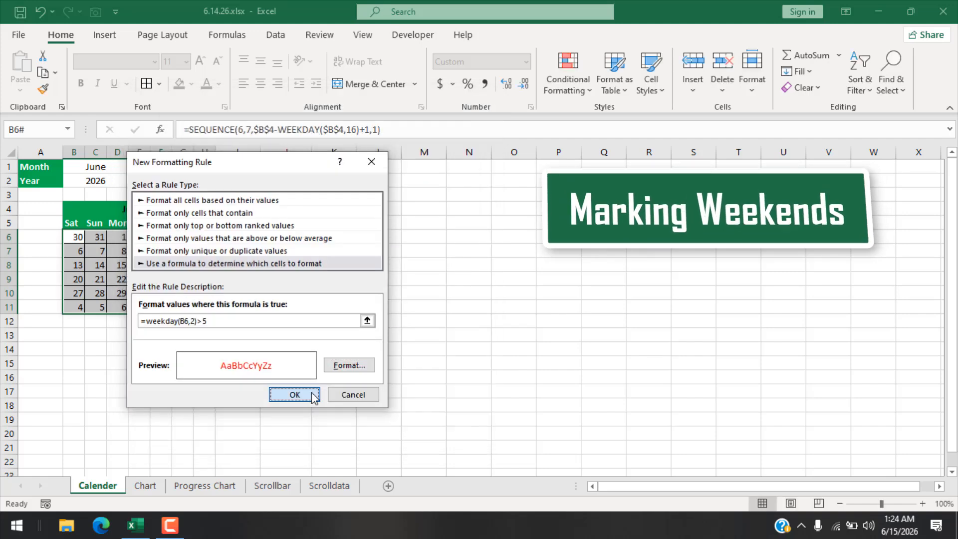
click(312, 394)
drag(75, 236, 98, 305)
click(220, 420)
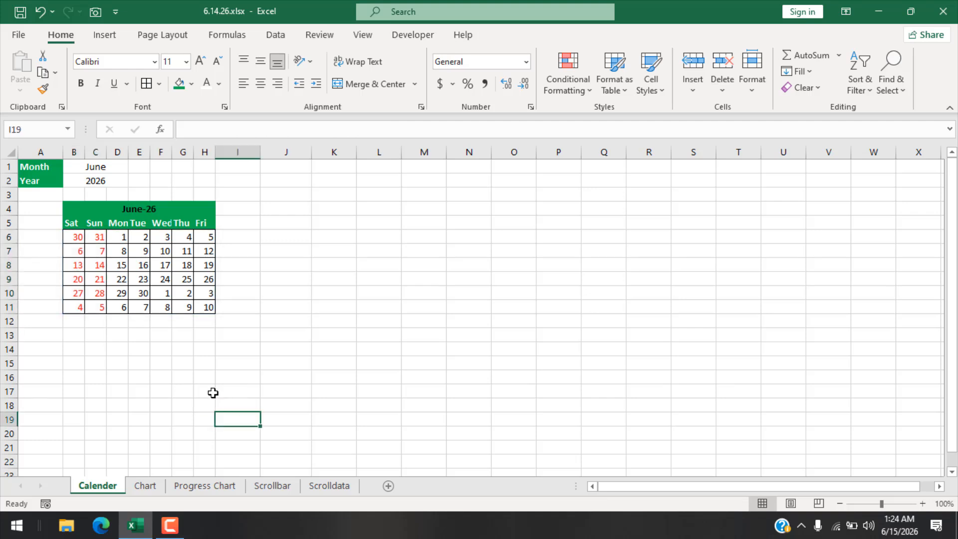
Step: Create a formula-based conditional formatting rule for B6:H11 with the formula =Month(B6)<>Month($B$4)
drag(77, 236, 203, 301)
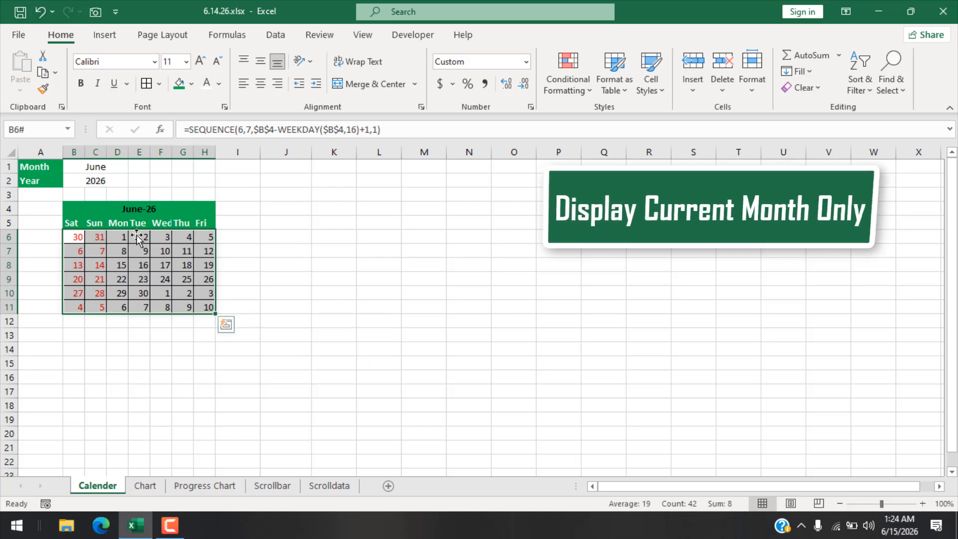
click(577, 80)
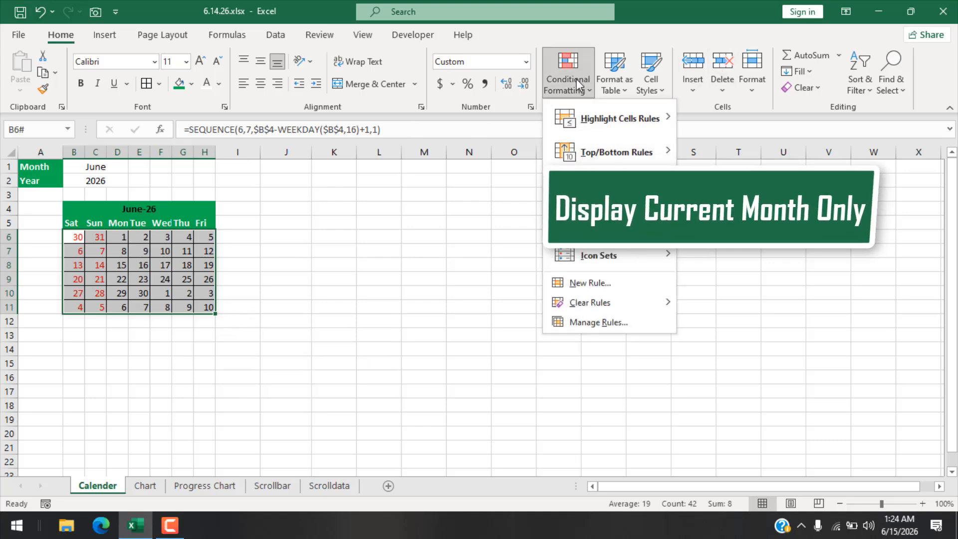
click(594, 283)
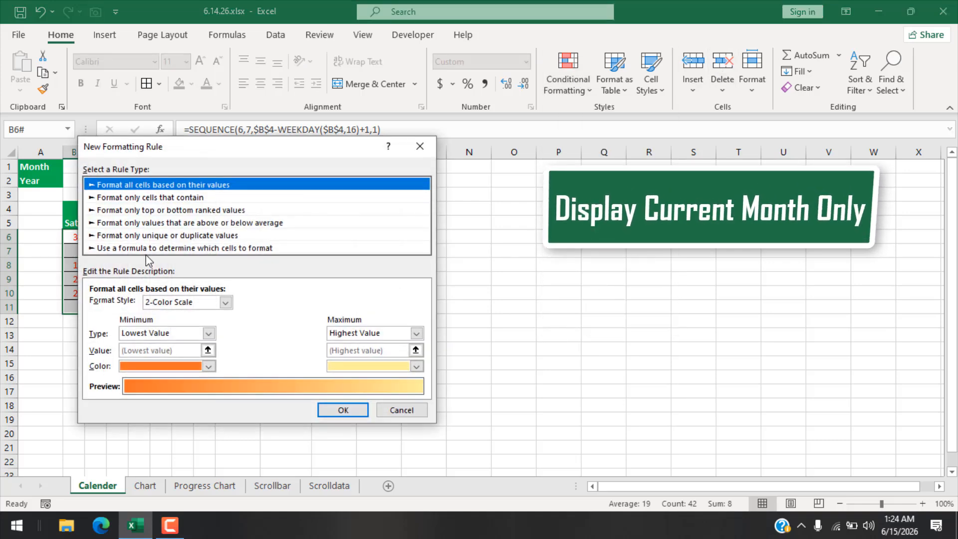
click(150, 248)
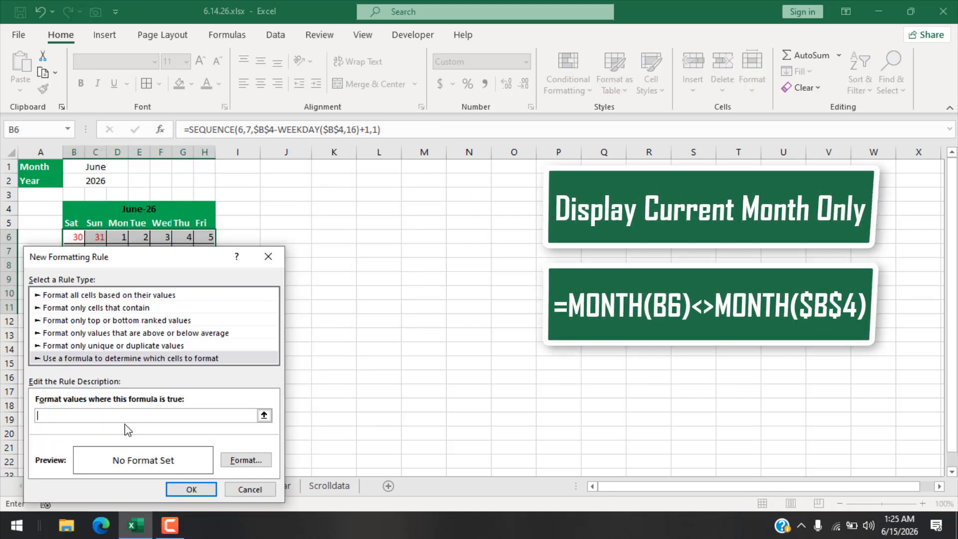
text(=)
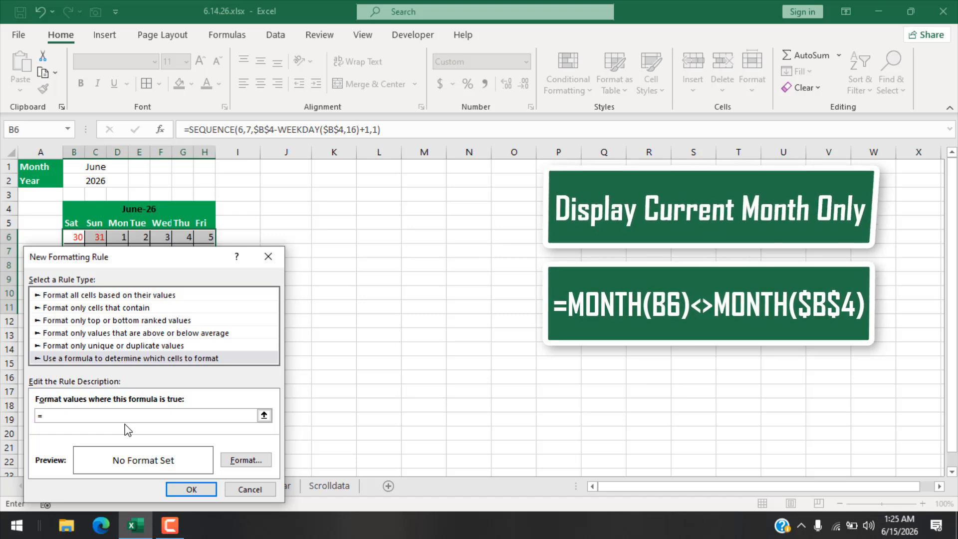
text(Month()
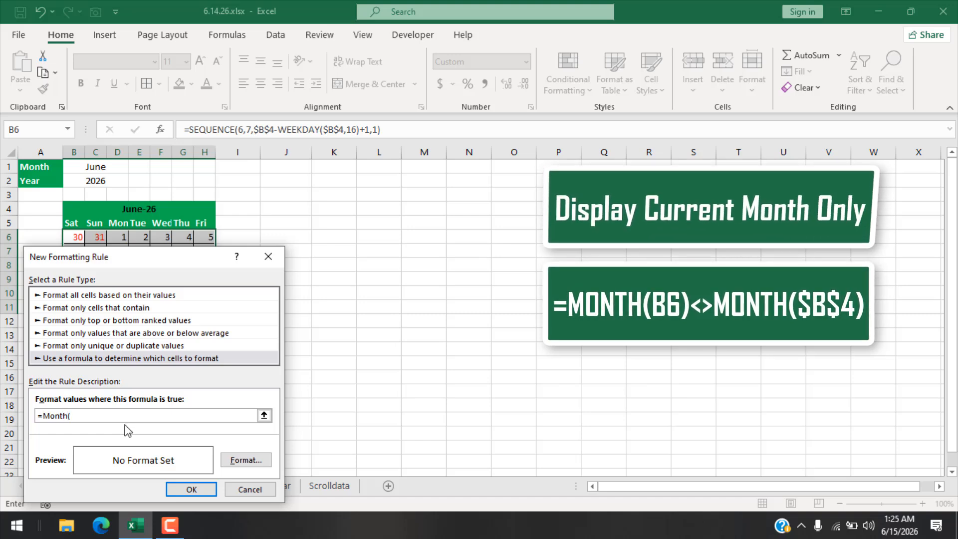
click(74, 237)
key(F4)
key(F4)
key(F4)
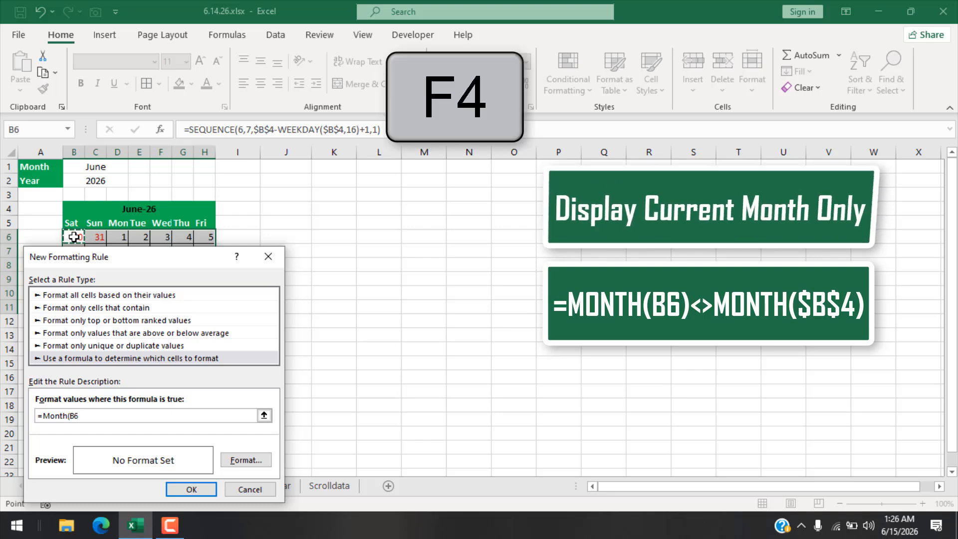
text()<>Month()
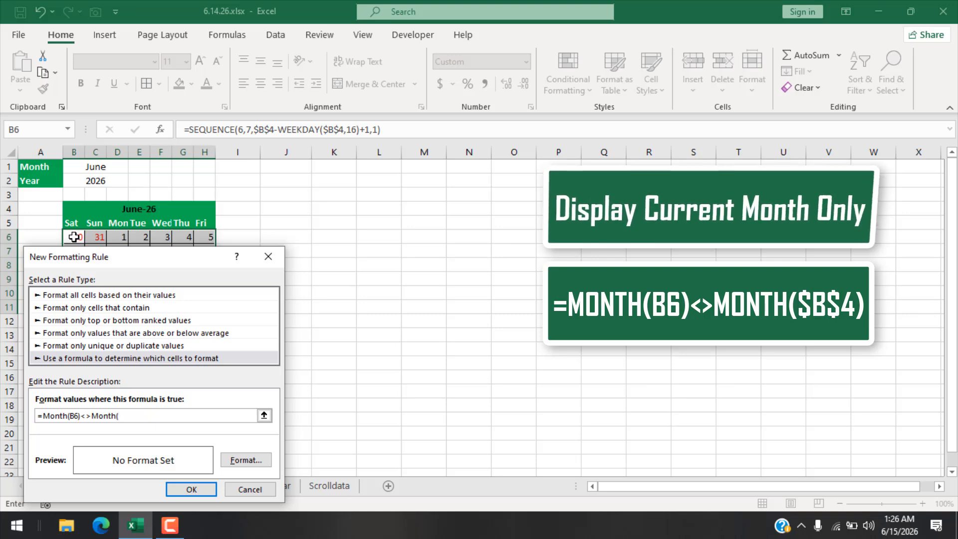
click(74, 204)
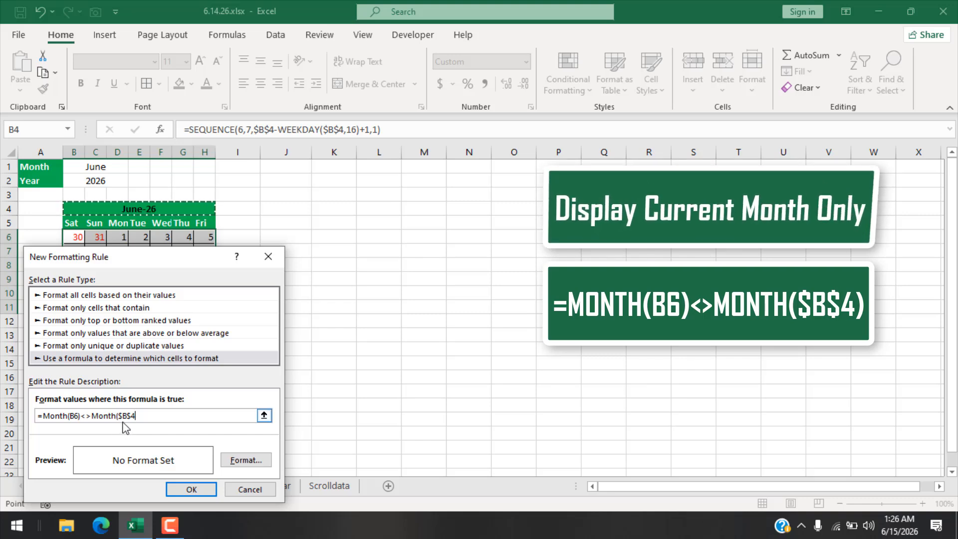
text())
Step: Give the other-month rule a white font colour and apply it to the calendar dates
click(243, 460)
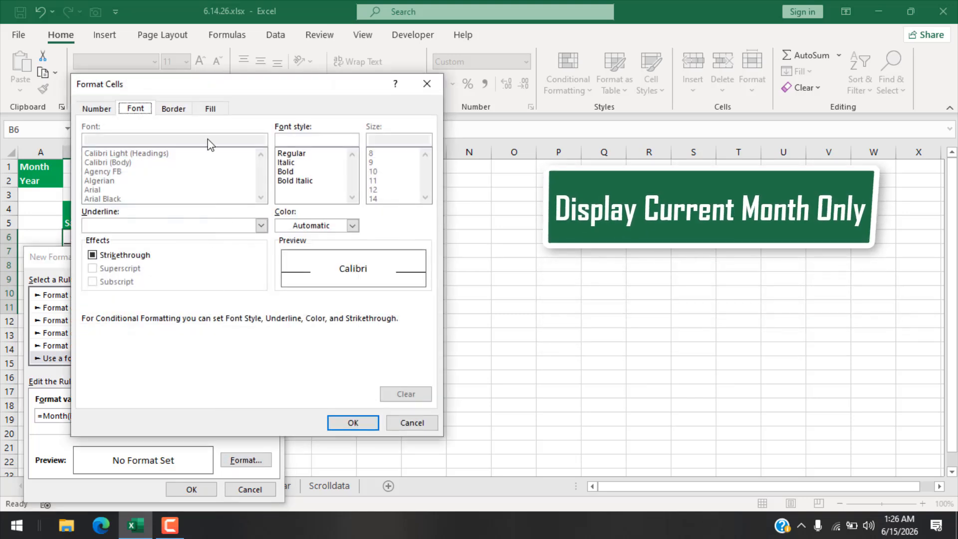
click(353, 226)
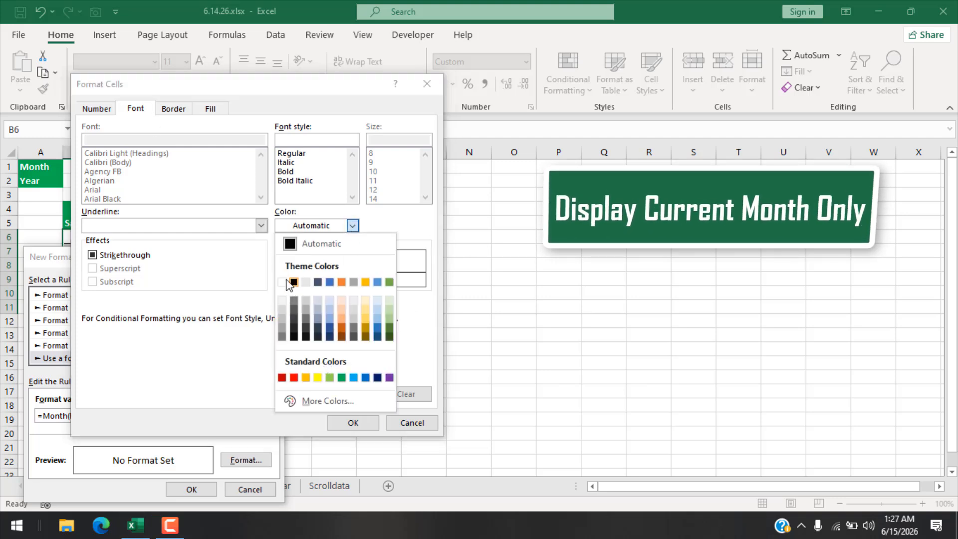
click(283, 282)
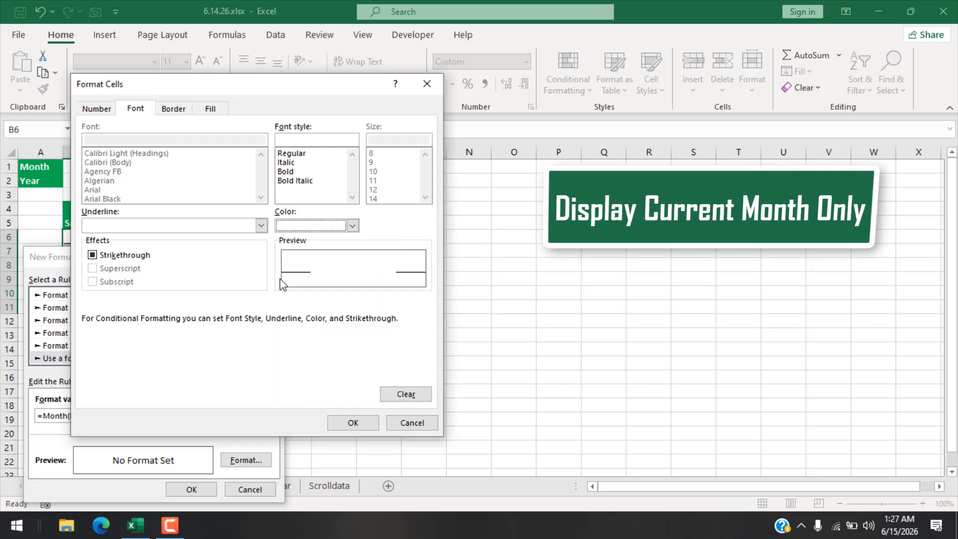
click(355, 423)
click(191, 489)
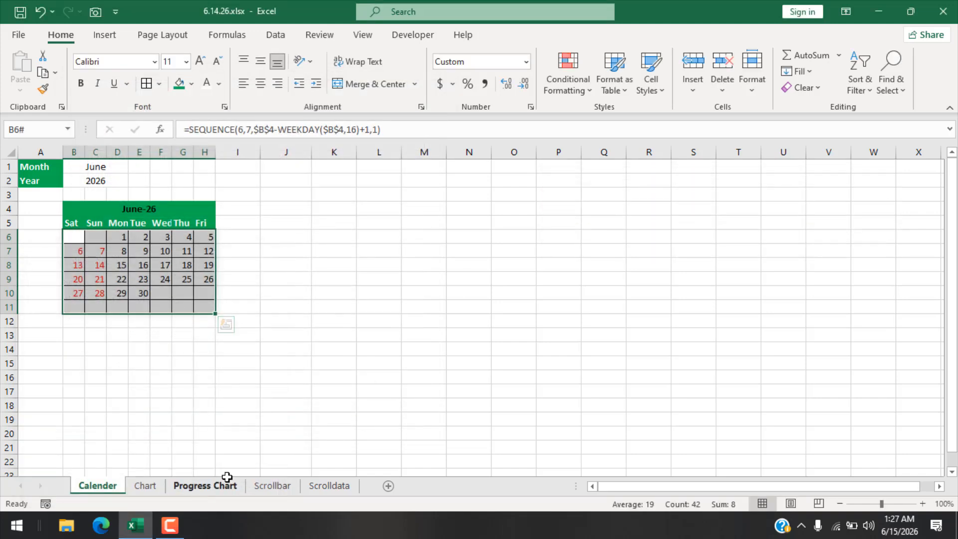
Step: Check the Saturday and Sunday cells B6:C6 in the calendar's first week
click(183, 363)
click(76, 236)
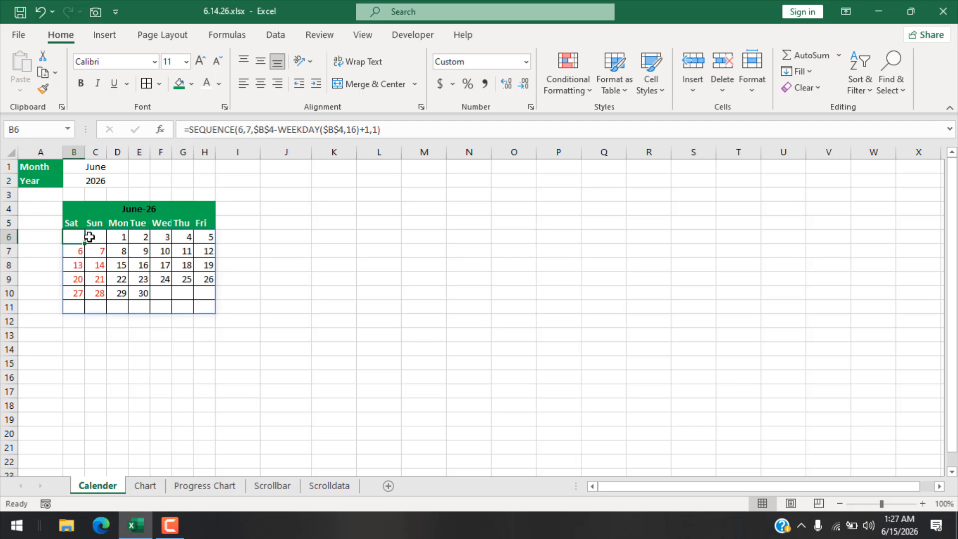
drag(94, 238, 74, 238)
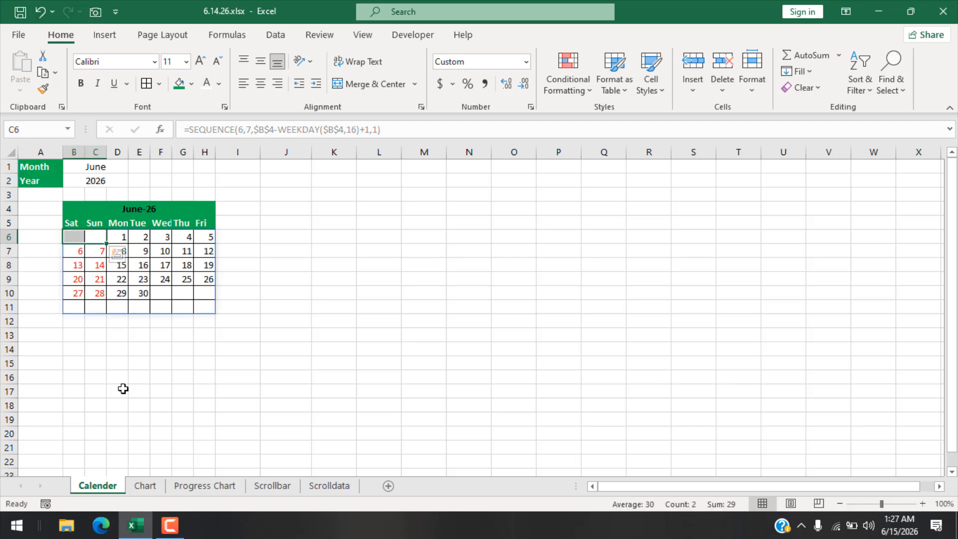